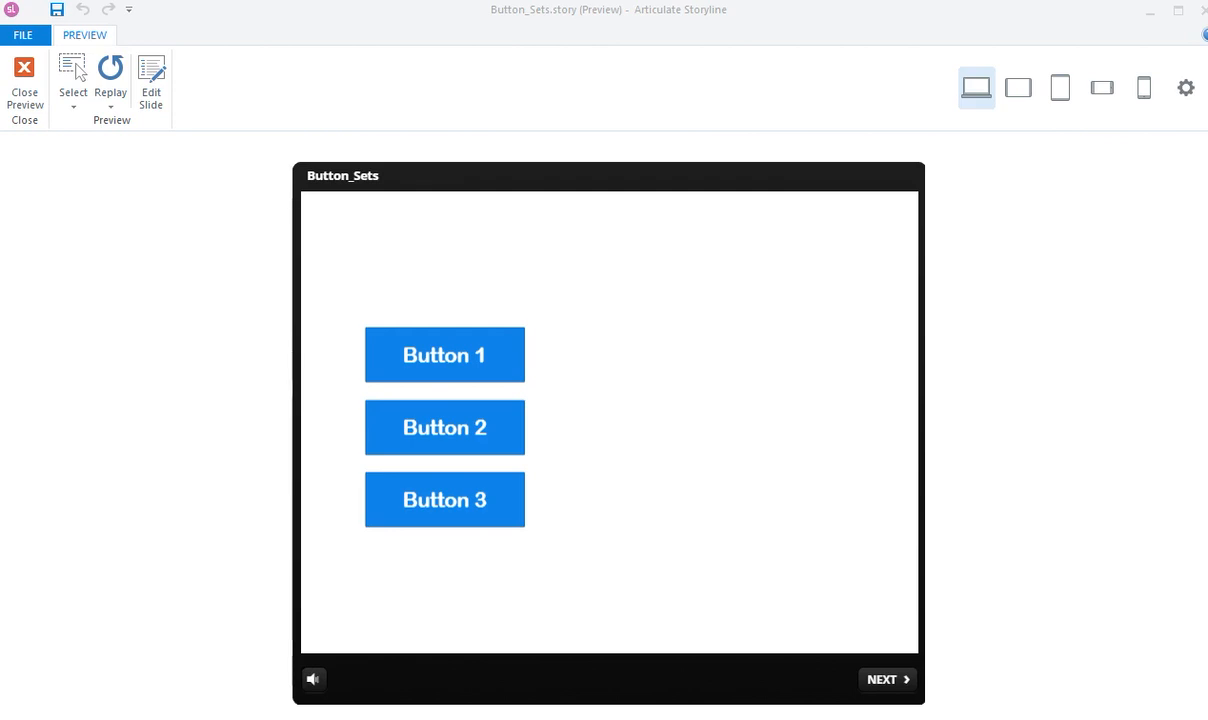
# Step: Test Button 1, Button 2 and Button 3 repeatedly in the slide preview, and close the preview
pyautogui.click(477, 350)
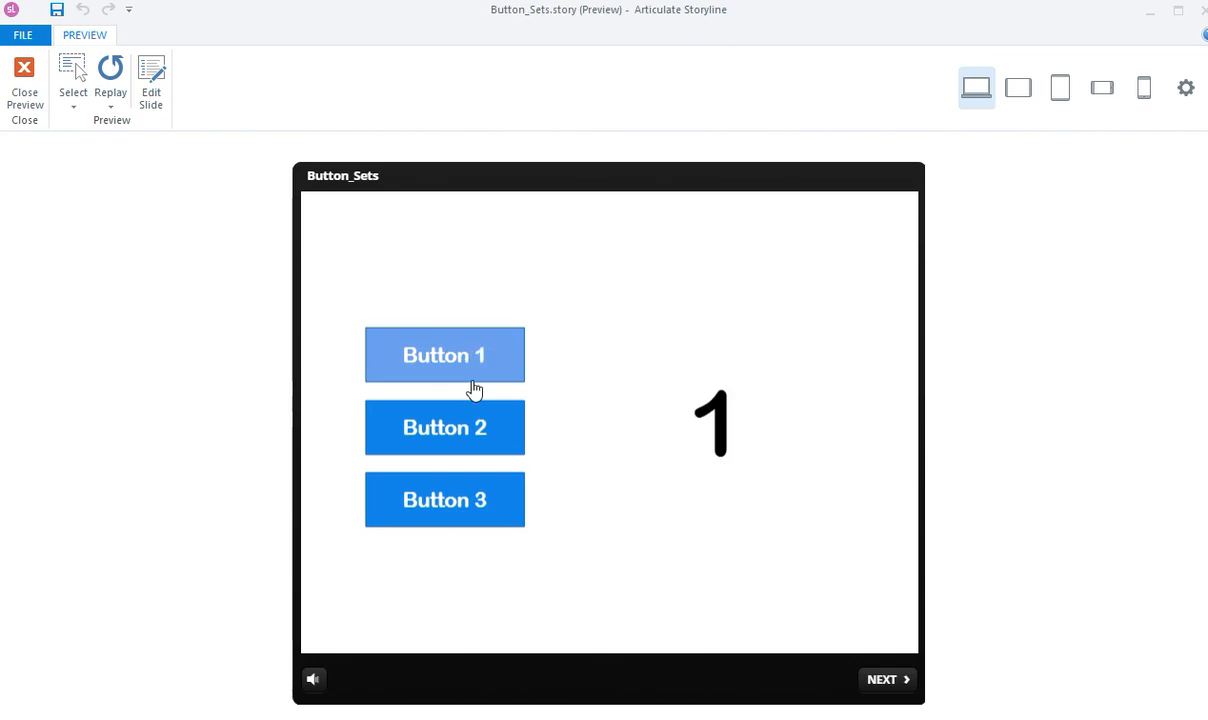
pyautogui.click(477, 426)
pyautogui.click(495, 510)
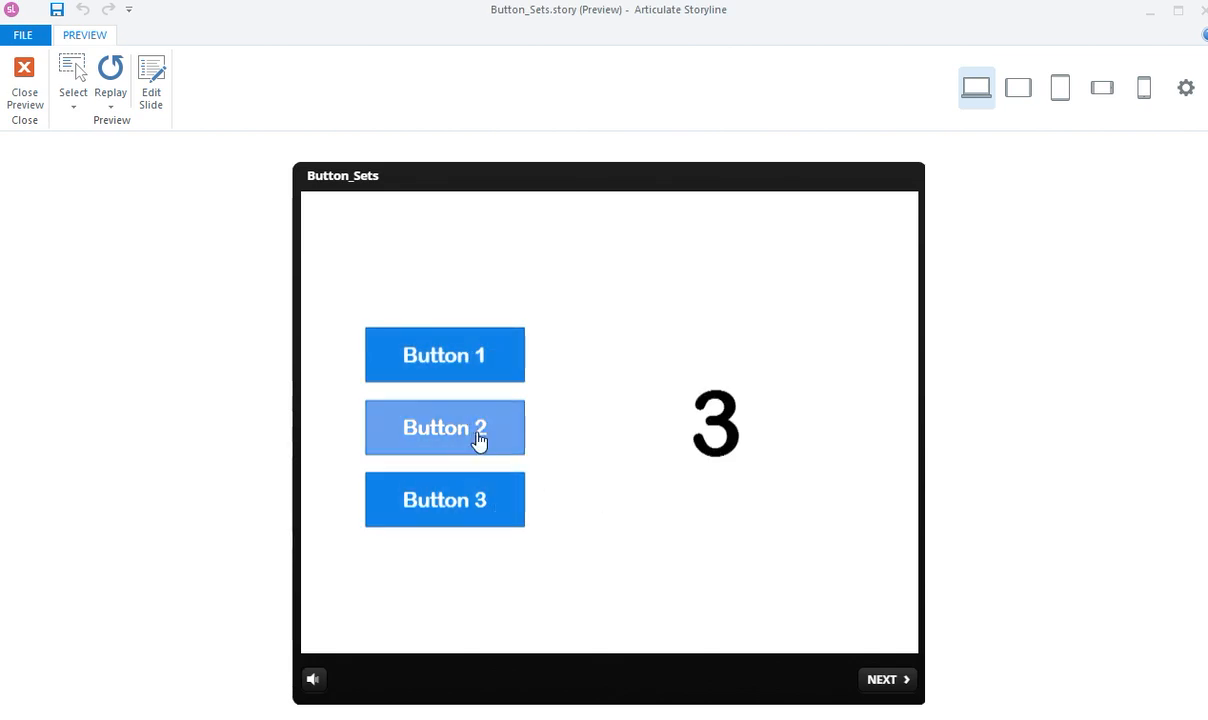
pyautogui.click(468, 412)
pyautogui.click(471, 374)
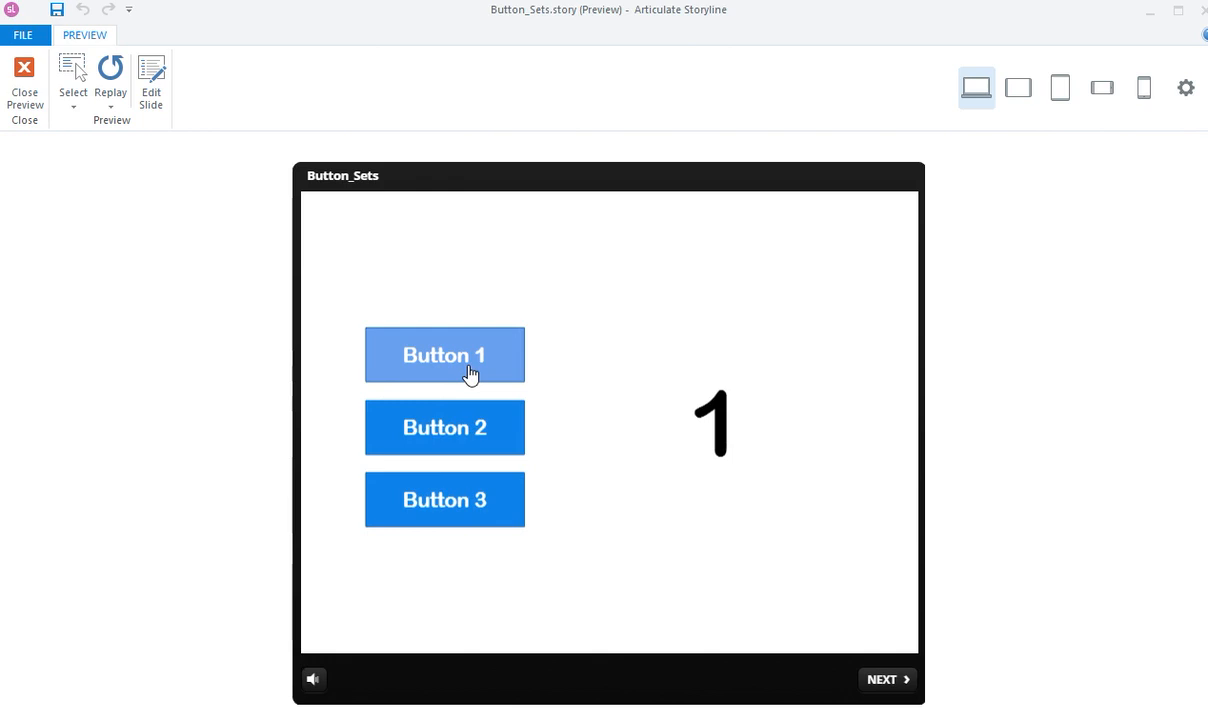
pyautogui.click(487, 425)
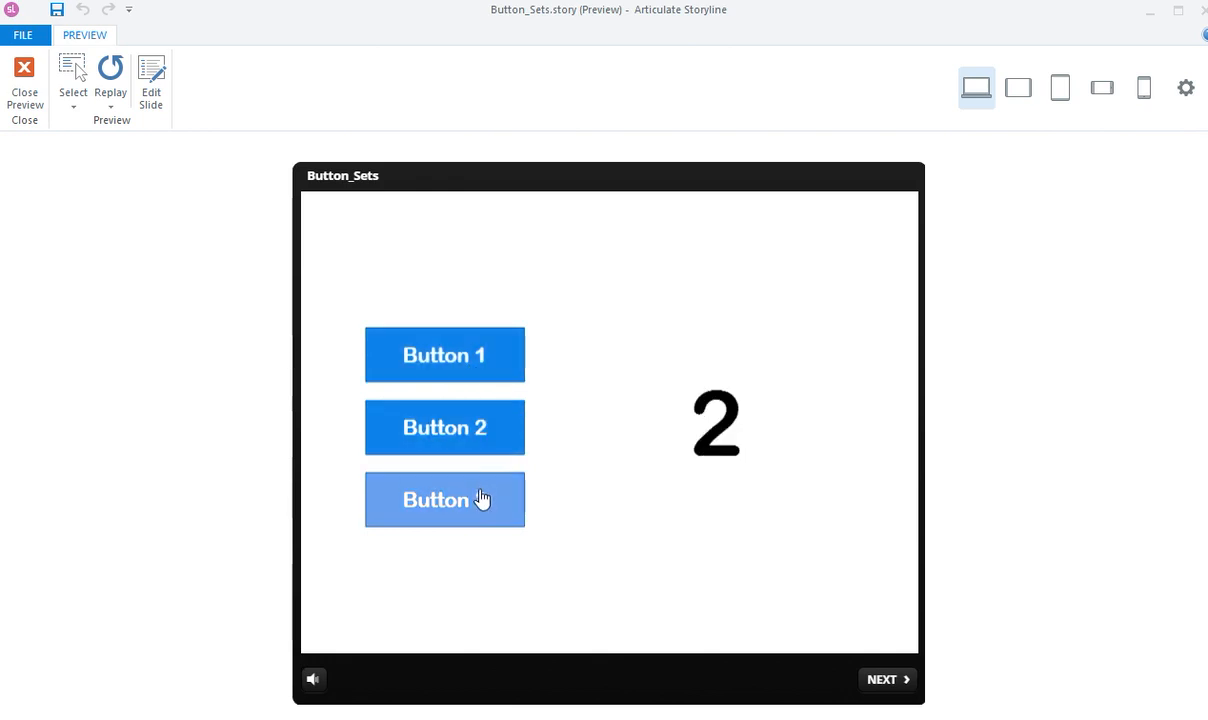
pyautogui.click(481, 493)
pyautogui.click(481, 432)
pyautogui.click(495, 358)
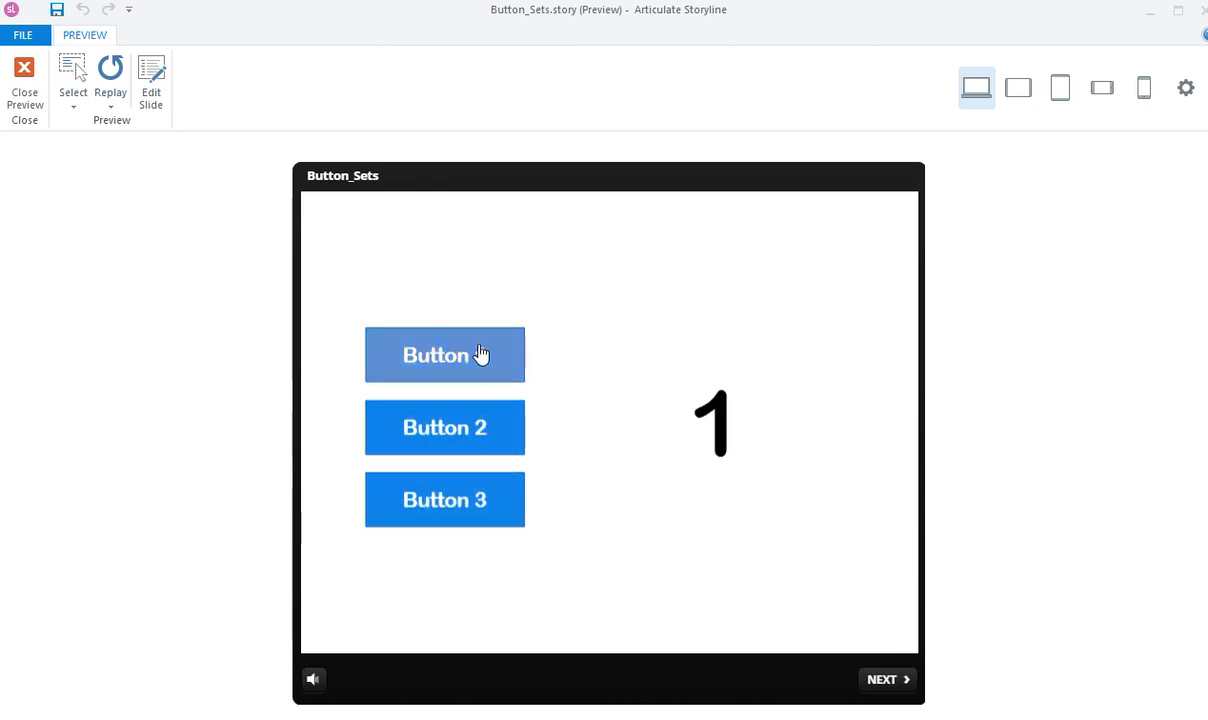
pyautogui.click(470, 430)
pyautogui.click(488, 518)
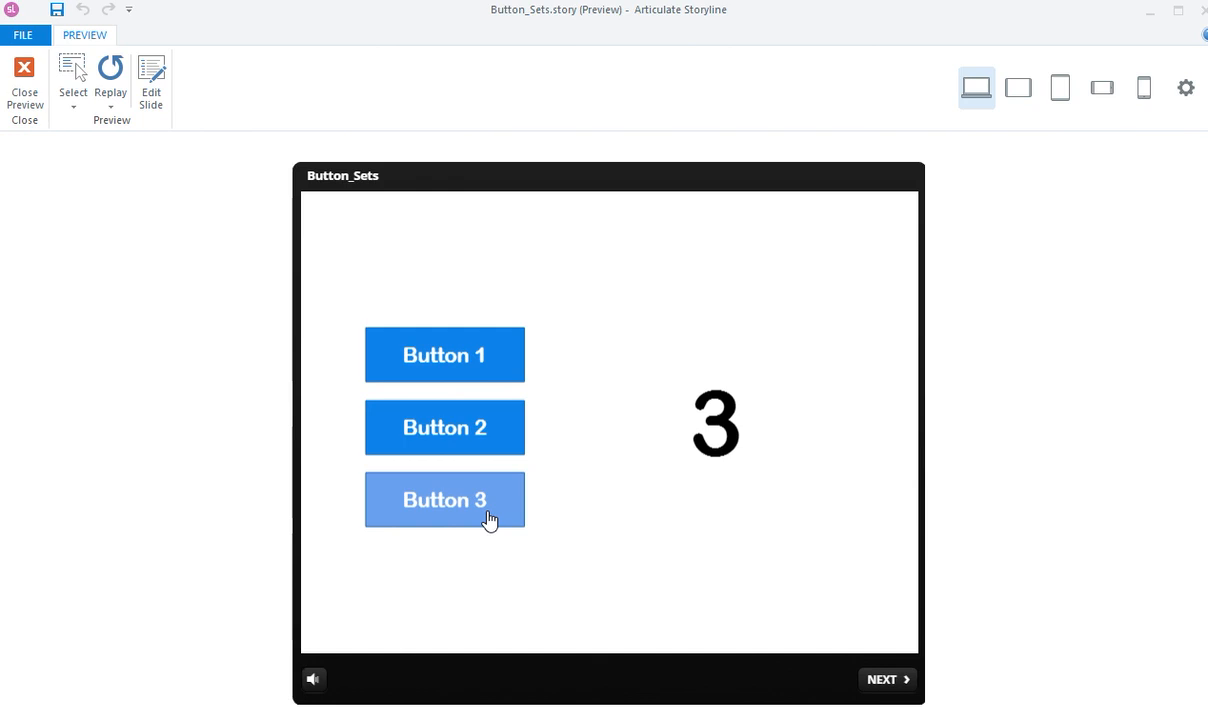
pyautogui.click(25, 74)
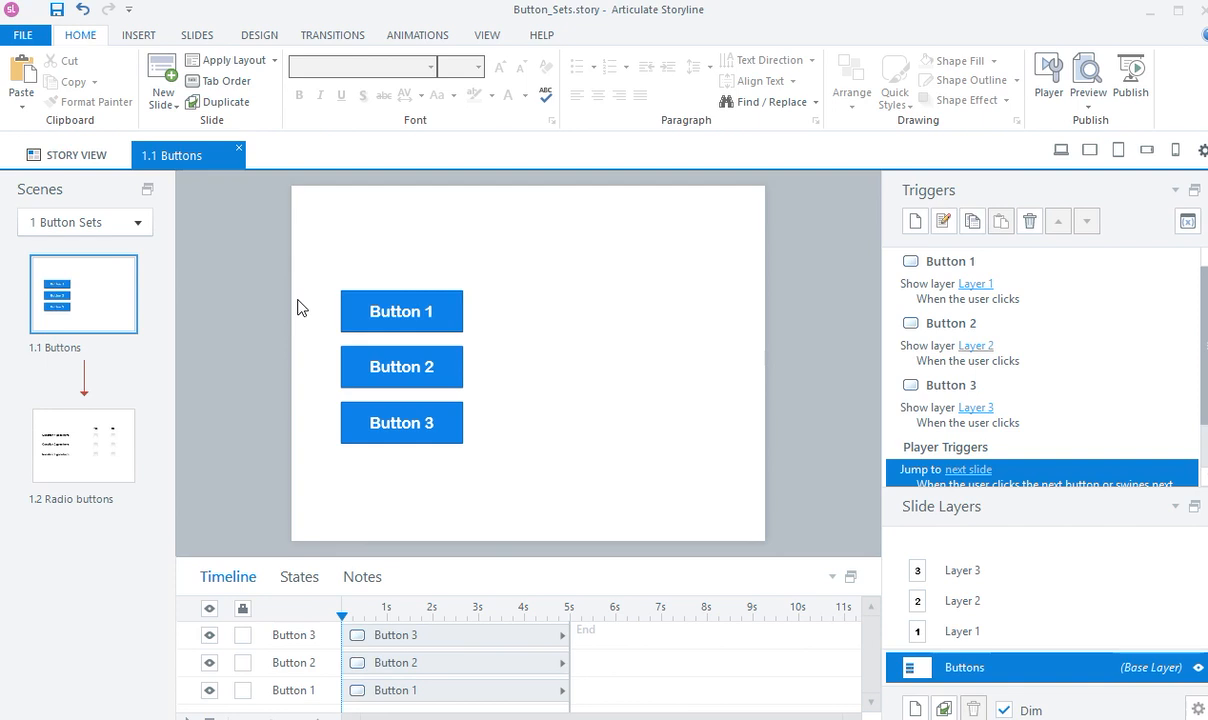
# Step: Assign Button 1, Button 2 and Button 3 together to a new button set named Demo
pyautogui.click(373, 311)
pyautogui.keyDown('shift'); pyautogui.click(388, 375); pyautogui.keyUp('shift')
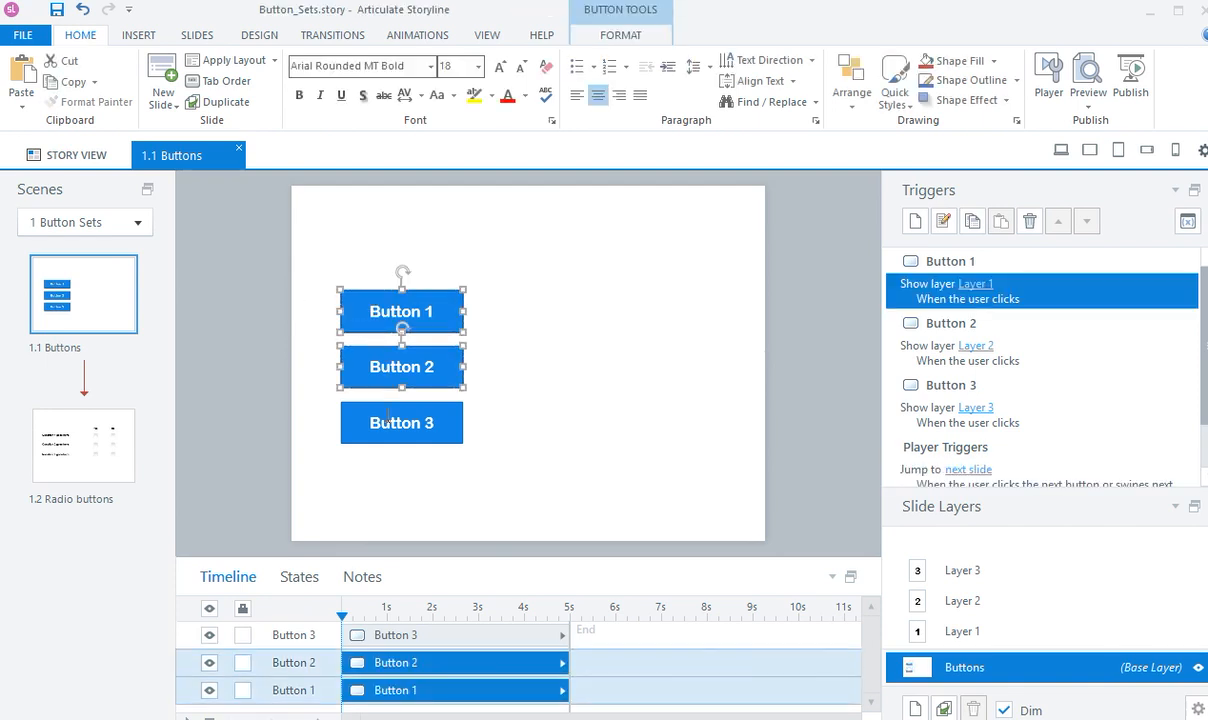
pyautogui.keyDown('shift'); pyautogui.click(389, 420); pyautogui.keyUp('shift')
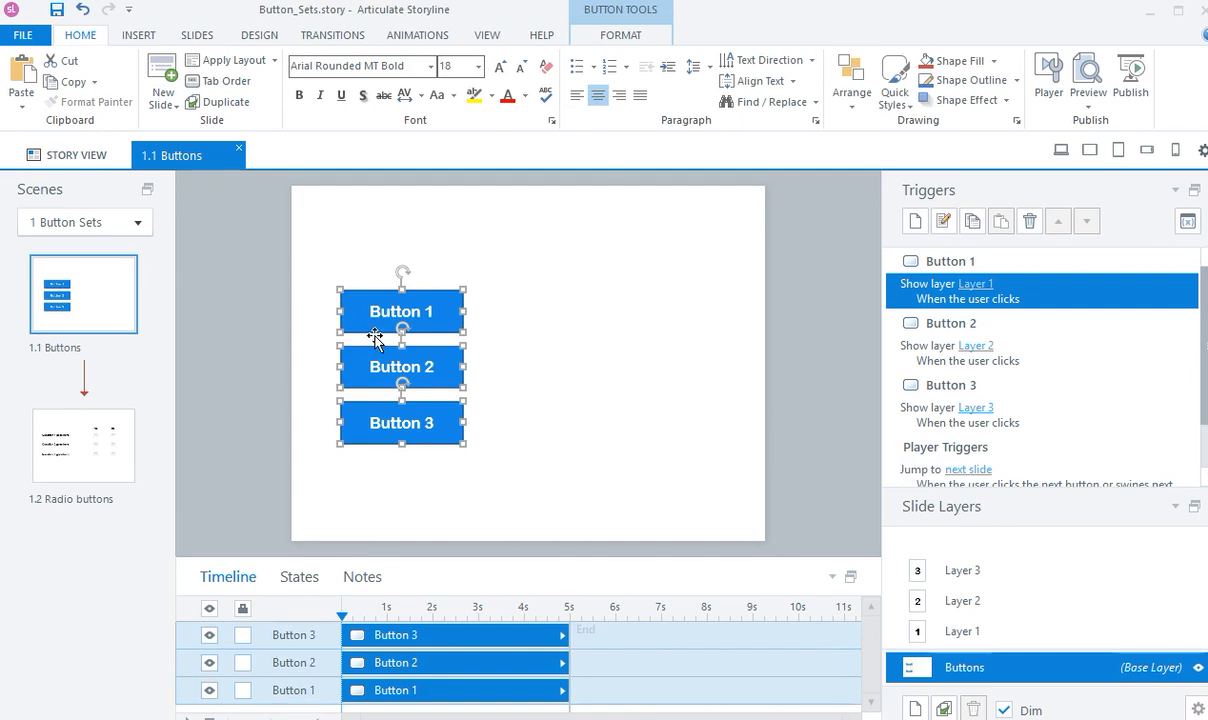
pyautogui.rightClick(423, 294)
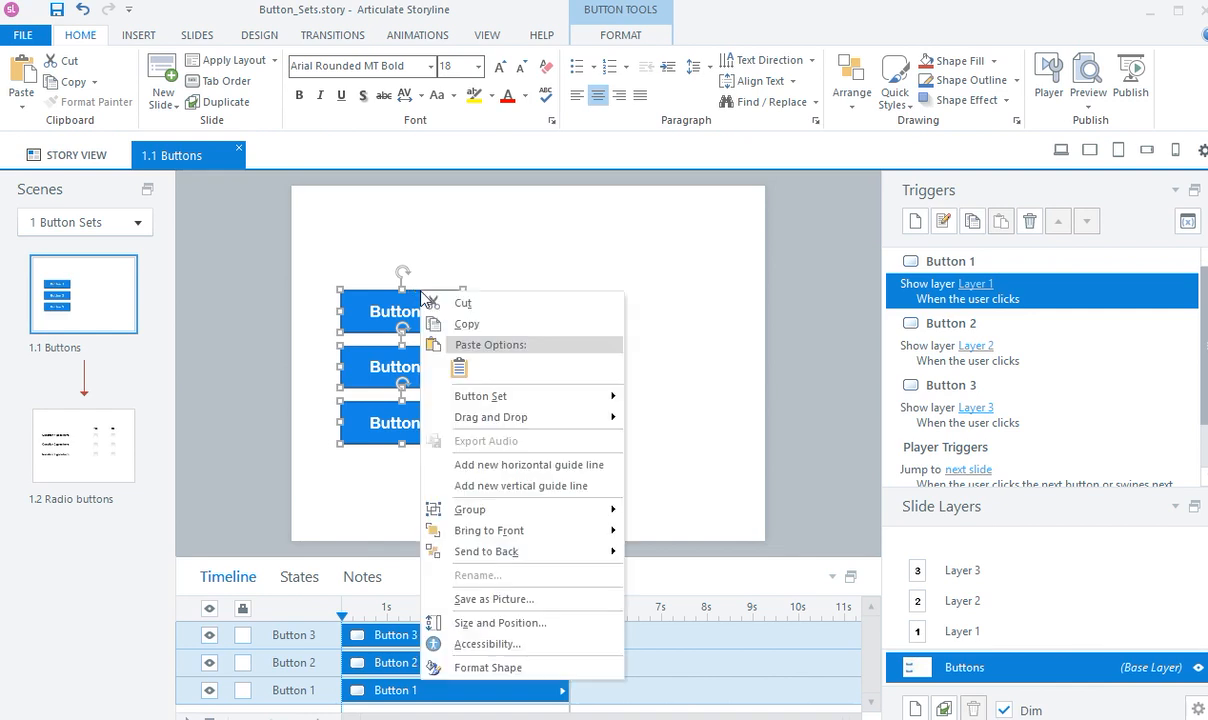
pyautogui.click(484, 402)
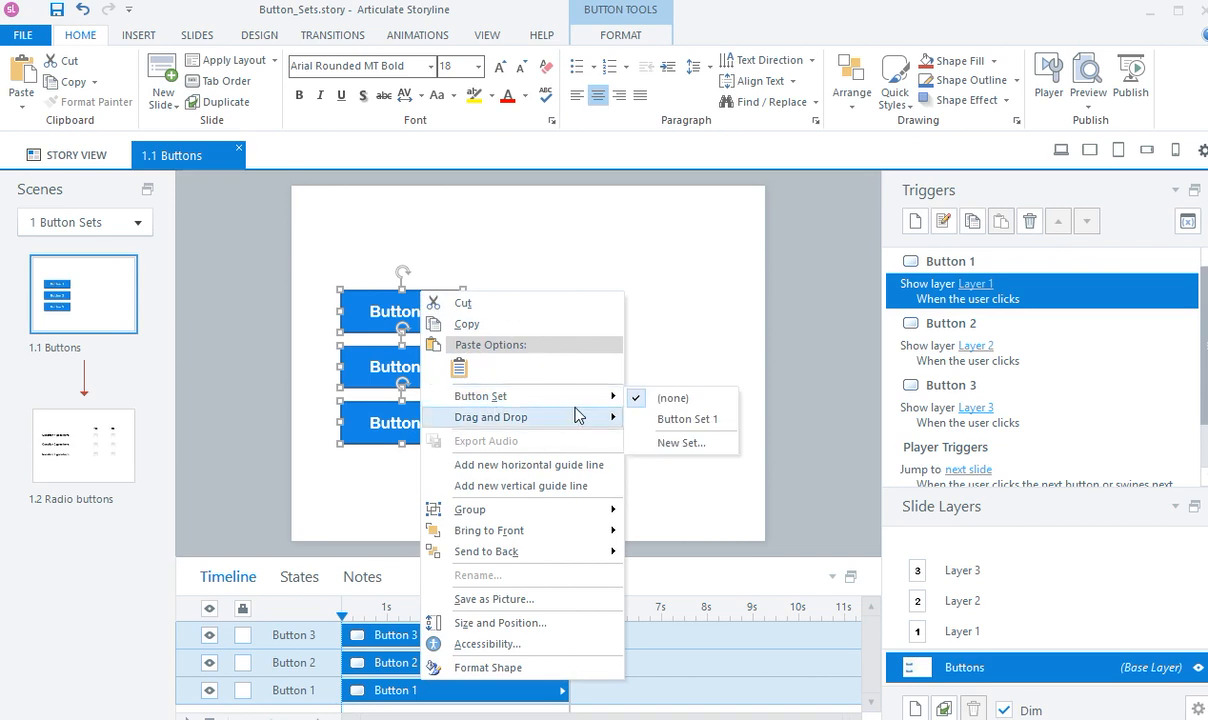
pyautogui.click(669, 450)
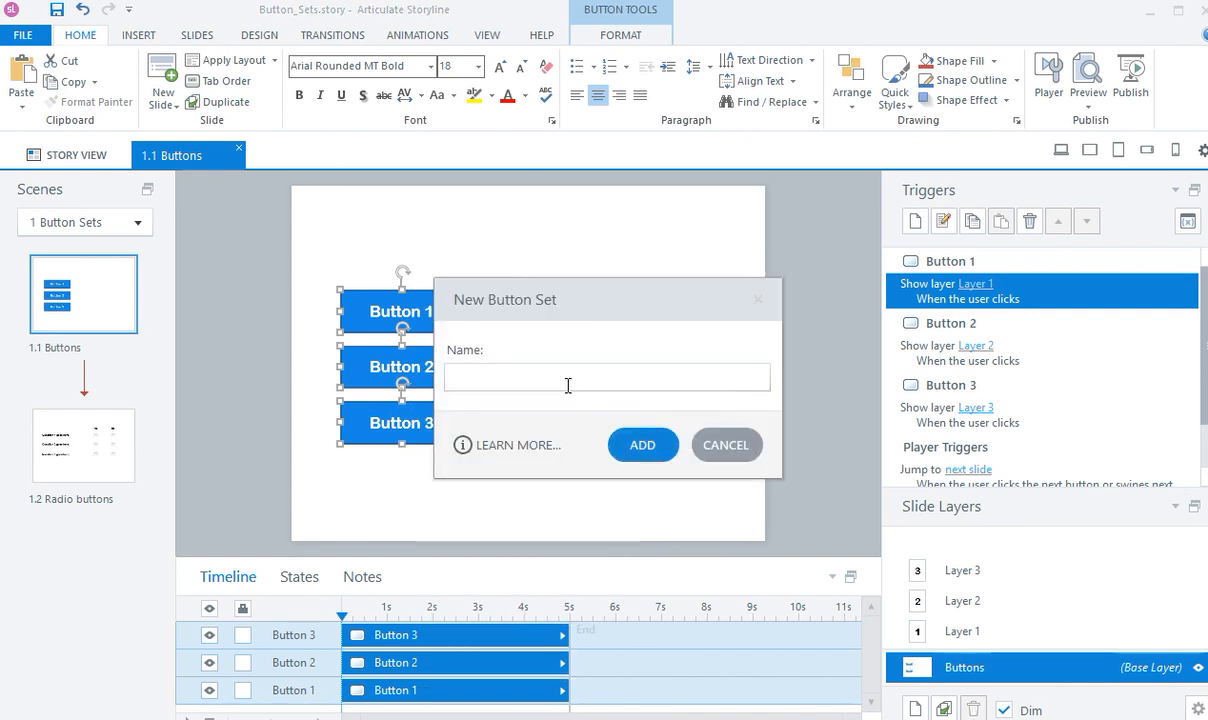
pyautogui.write('Demo')
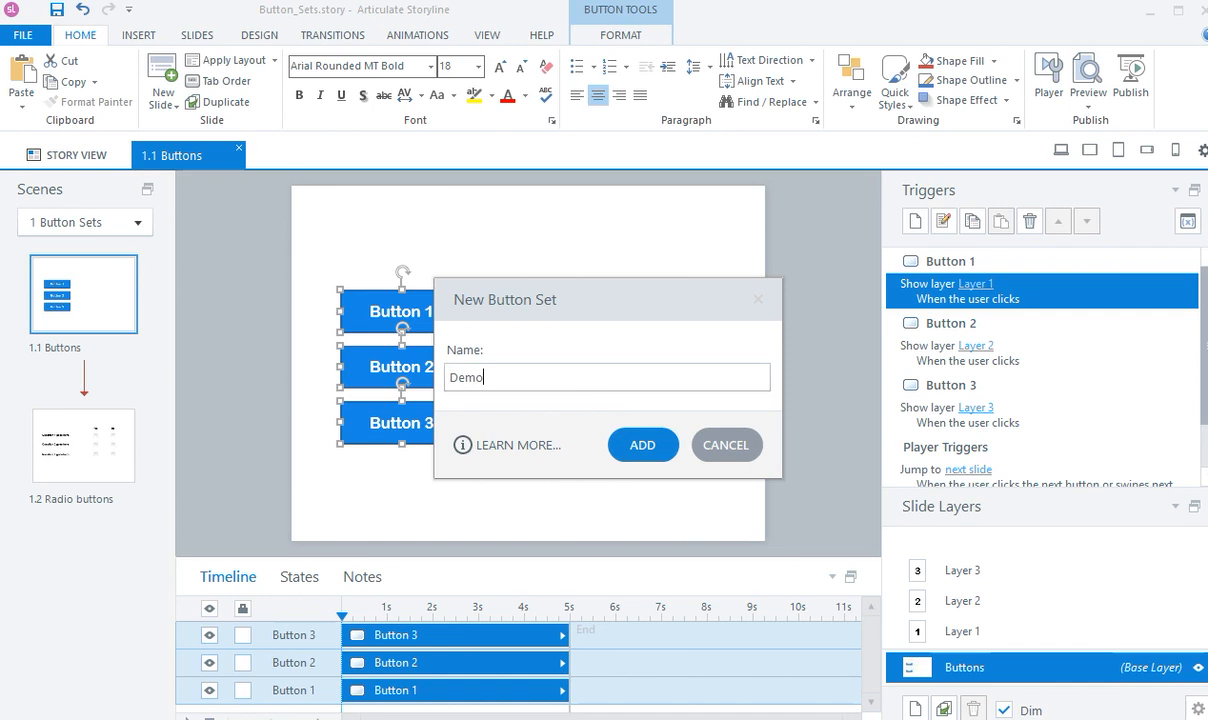
pyautogui.click(645, 445)
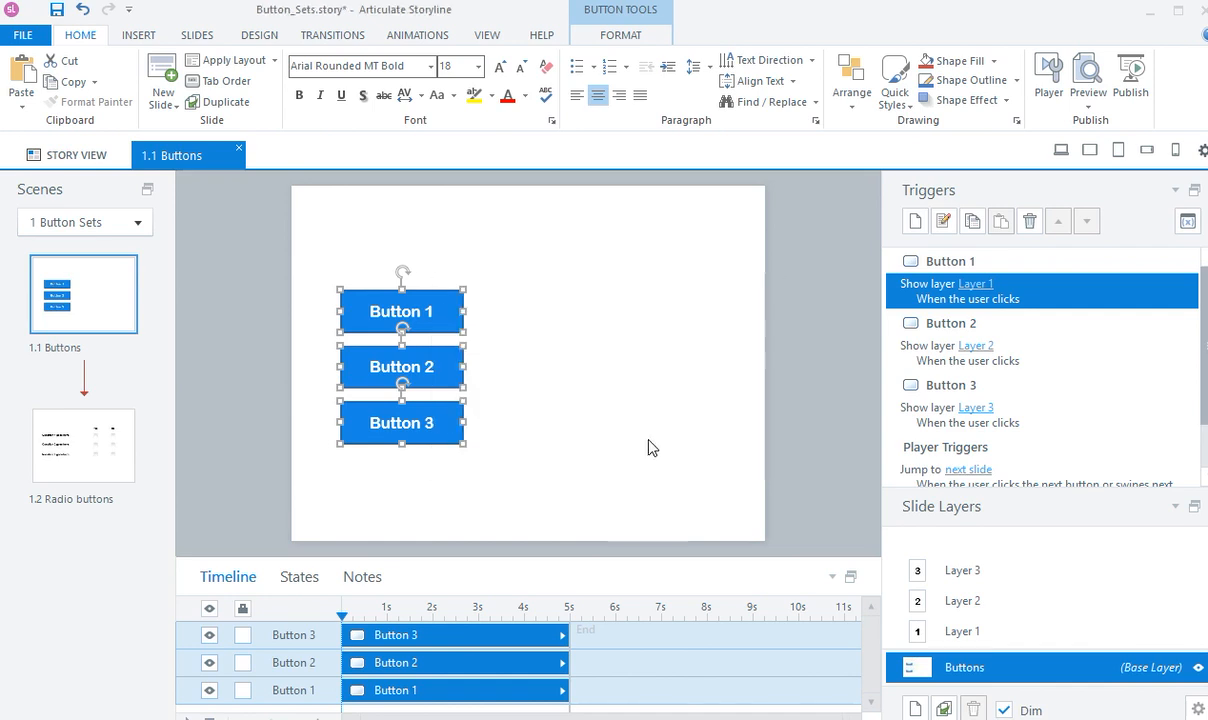
pyautogui.click(647, 448)
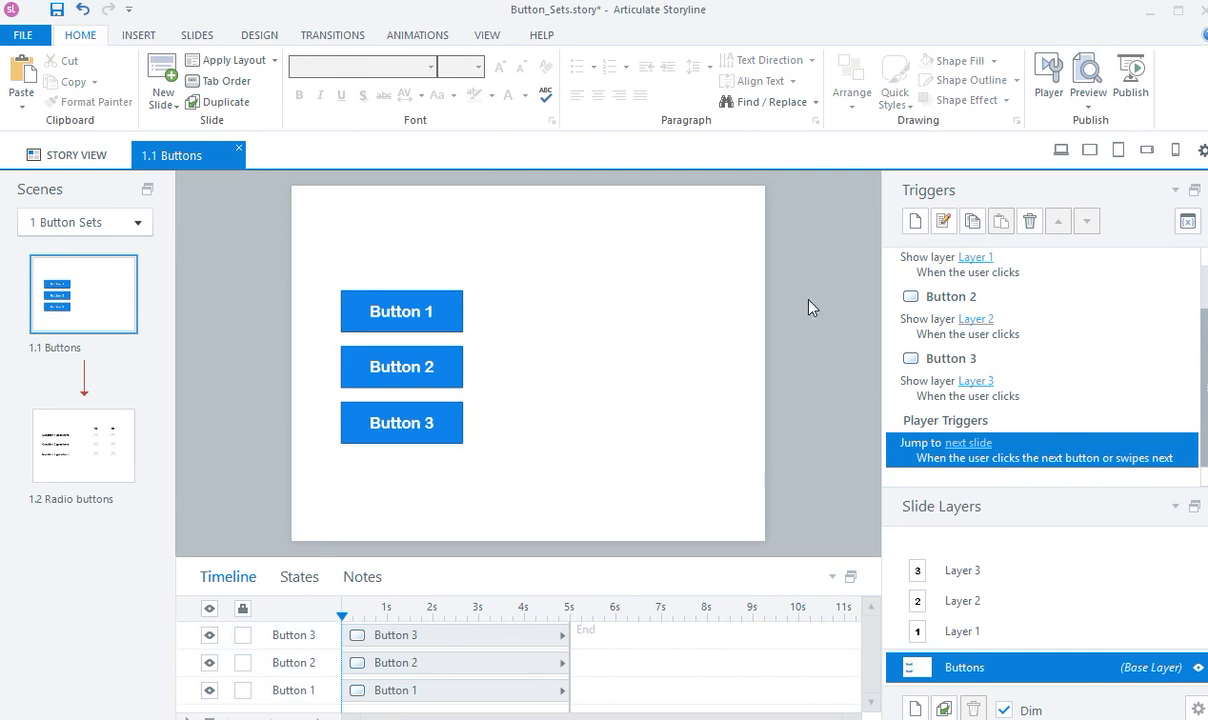
# Step: Preview the Buttons slide, try all three buttons to check how the button set behaves, and close the preview
pyautogui.click(1061, 150)
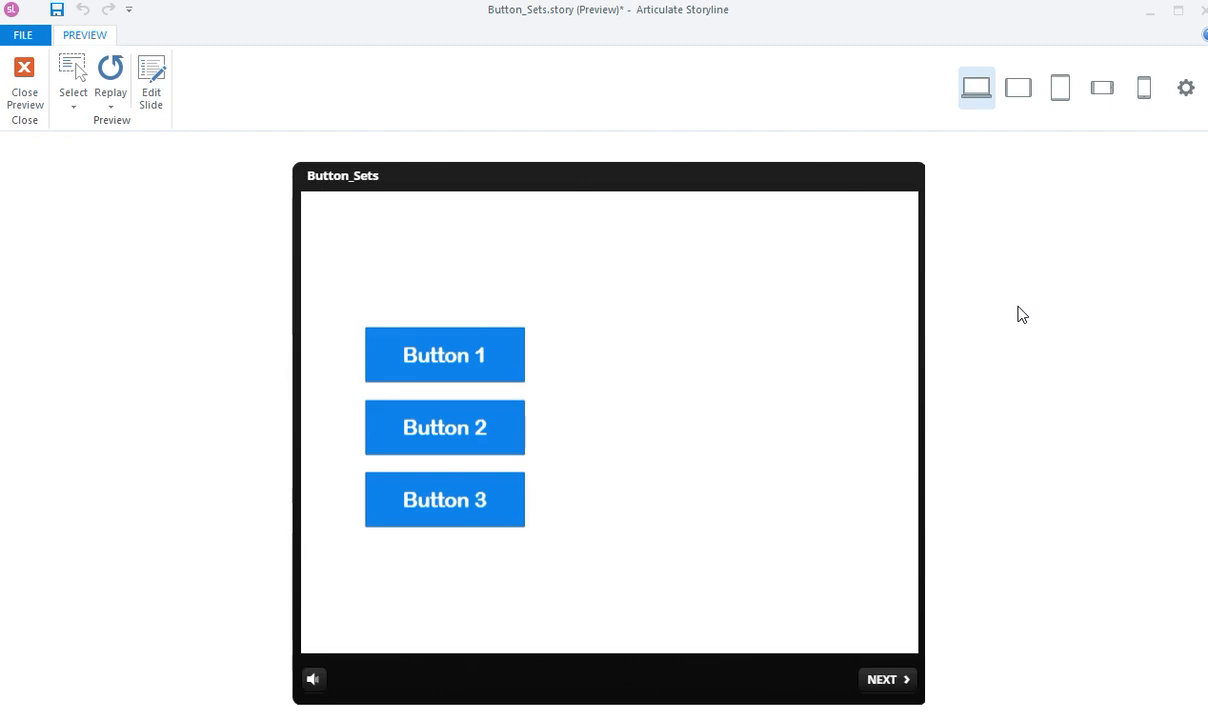
pyautogui.click(503, 355)
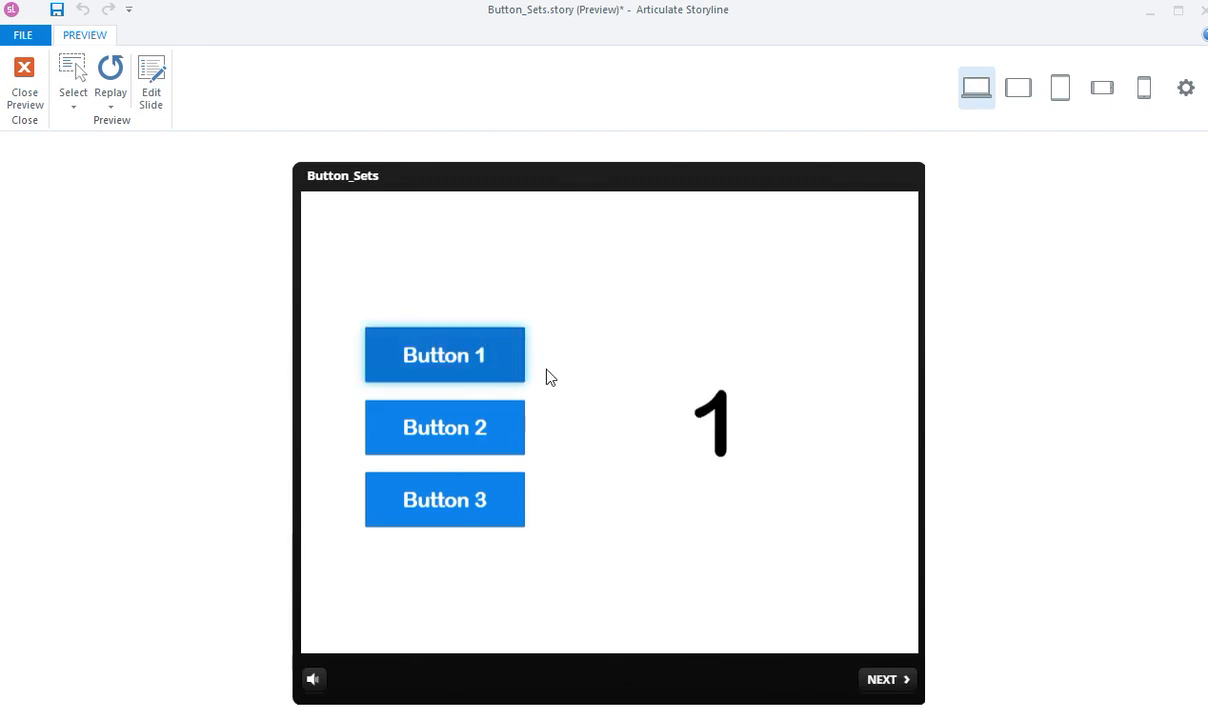
pyautogui.click(490, 437)
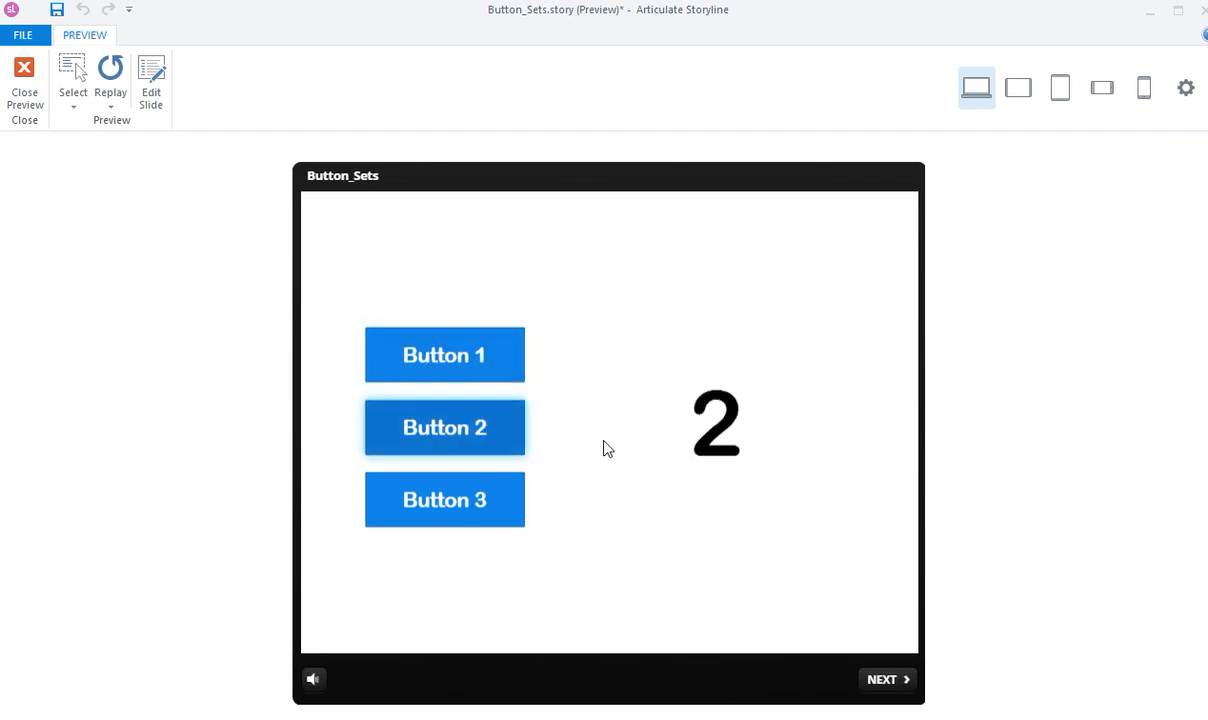
pyautogui.click(477, 506)
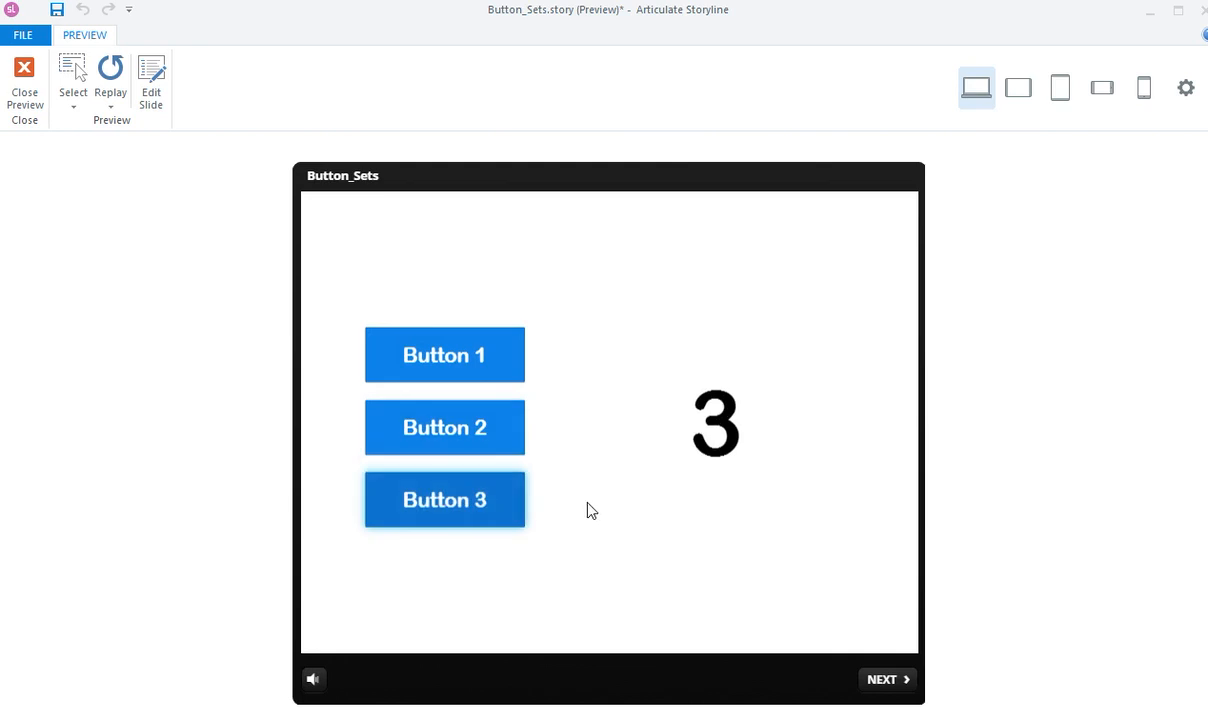
pyautogui.click(493, 437)
pyautogui.click(508, 348)
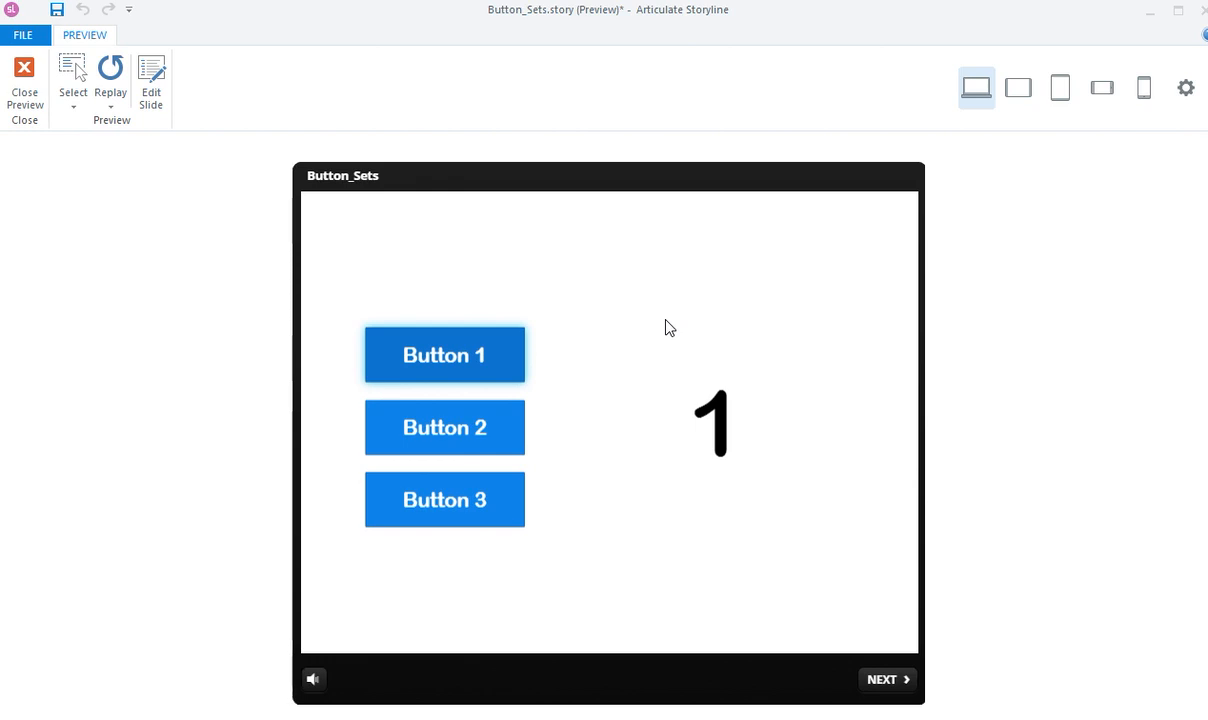
pyautogui.click(499, 433)
pyautogui.click(500, 497)
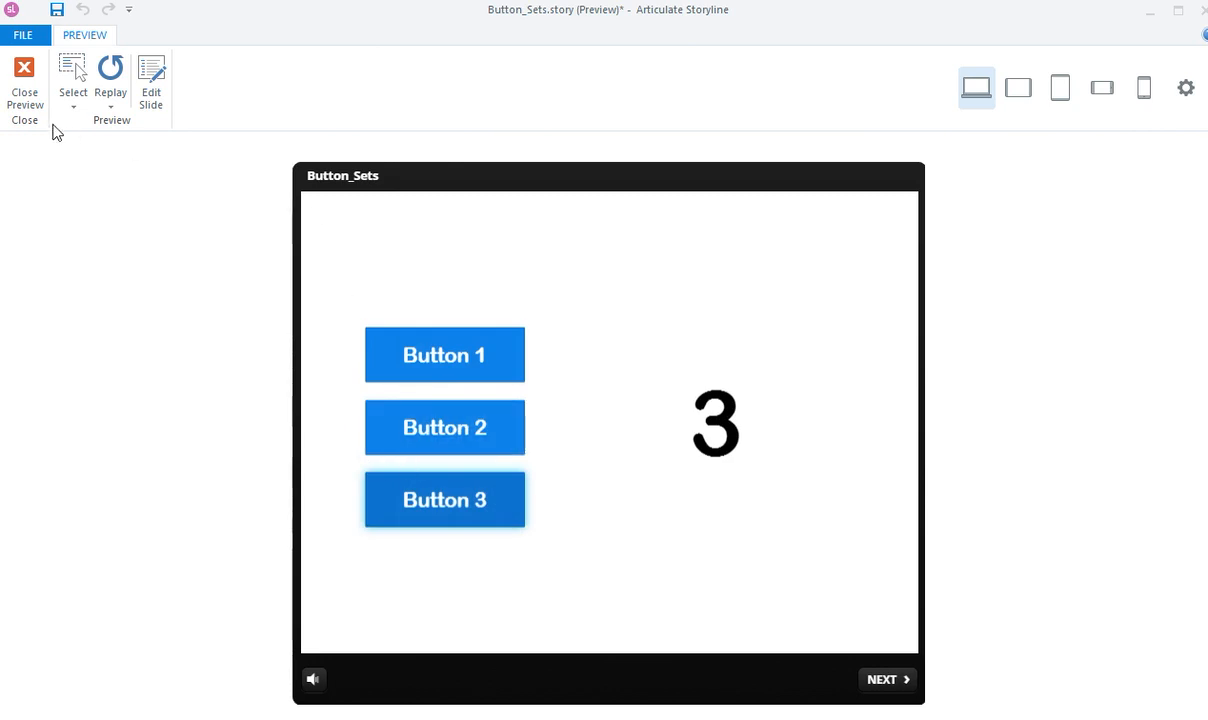
pyautogui.click(22, 72)
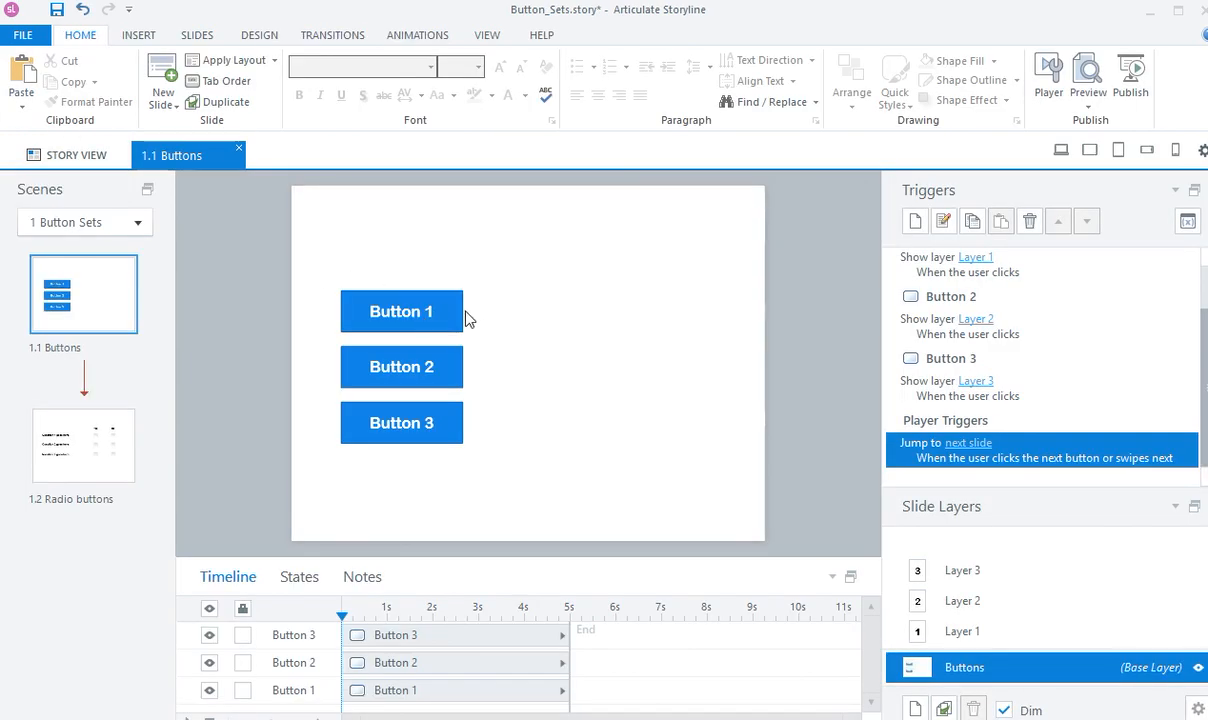
# Step: Examine the states of Button 1, including its Selected state
pyautogui.click(450, 320)
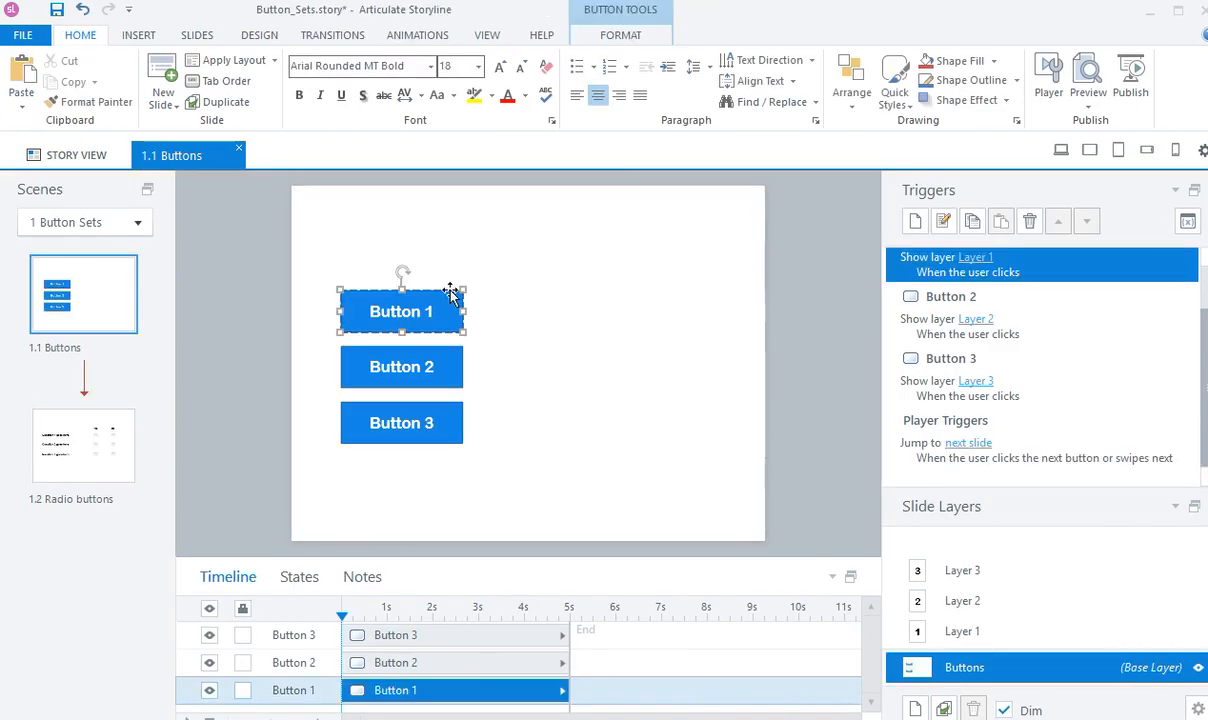
pyautogui.click(300, 578)
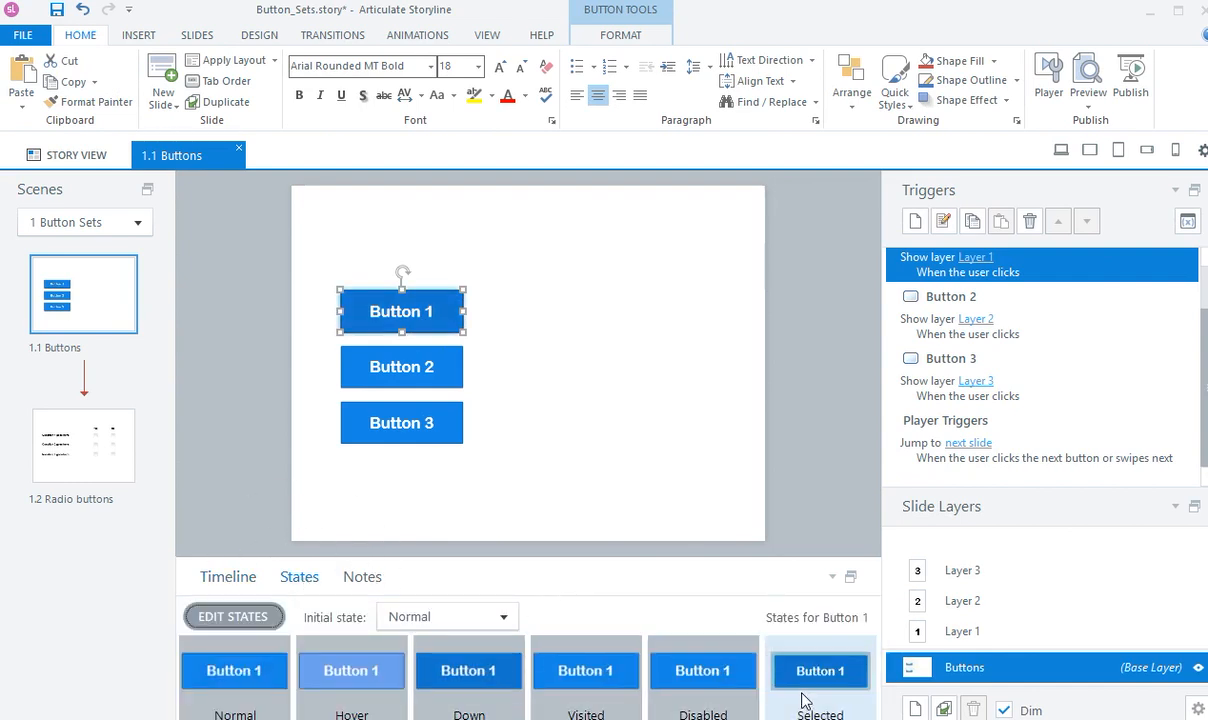
pyautogui.click(806, 701)
pyautogui.click(806, 700)
pyautogui.click(604, 702)
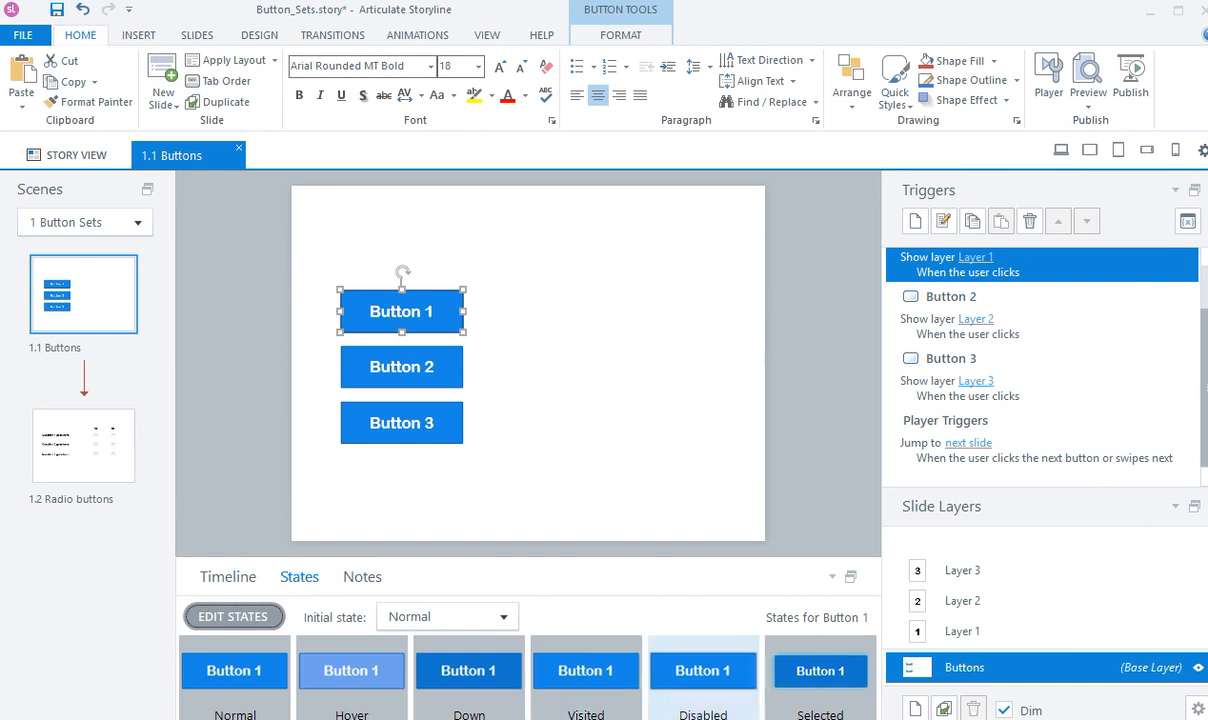
pyautogui.click(810, 708)
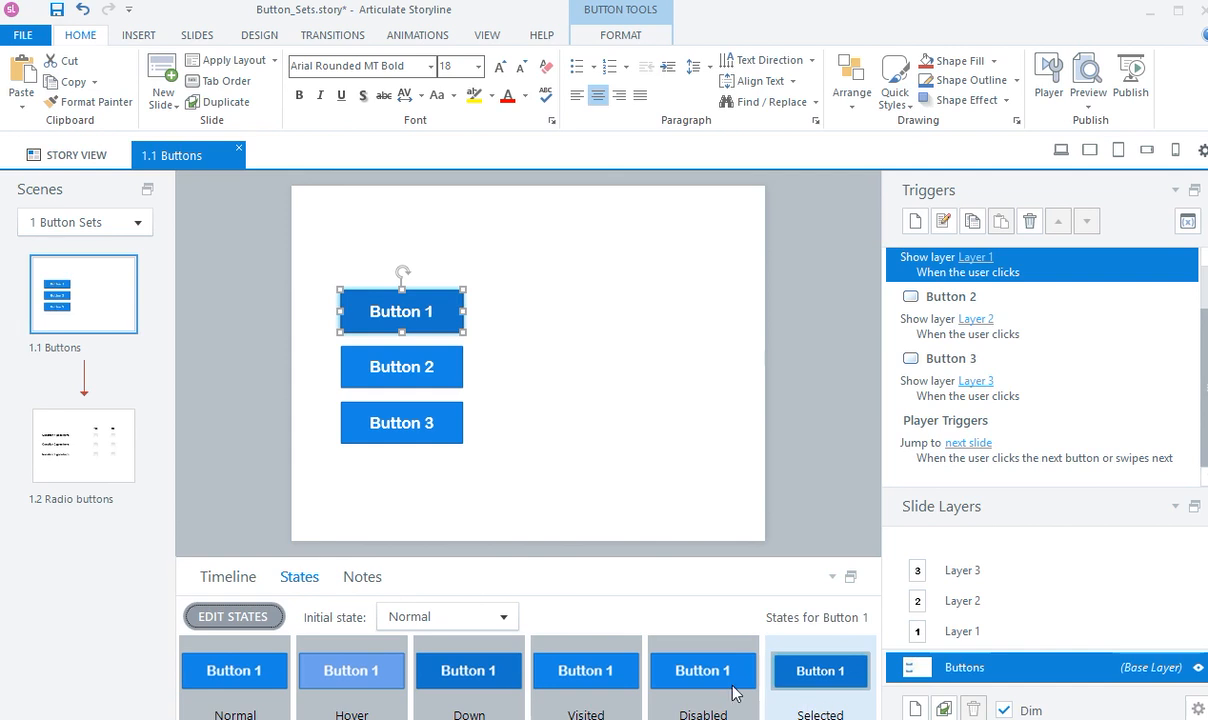
# Step: Edit Button 1's Selected state and remove its glow effect
pyautogui.click(235, 617)
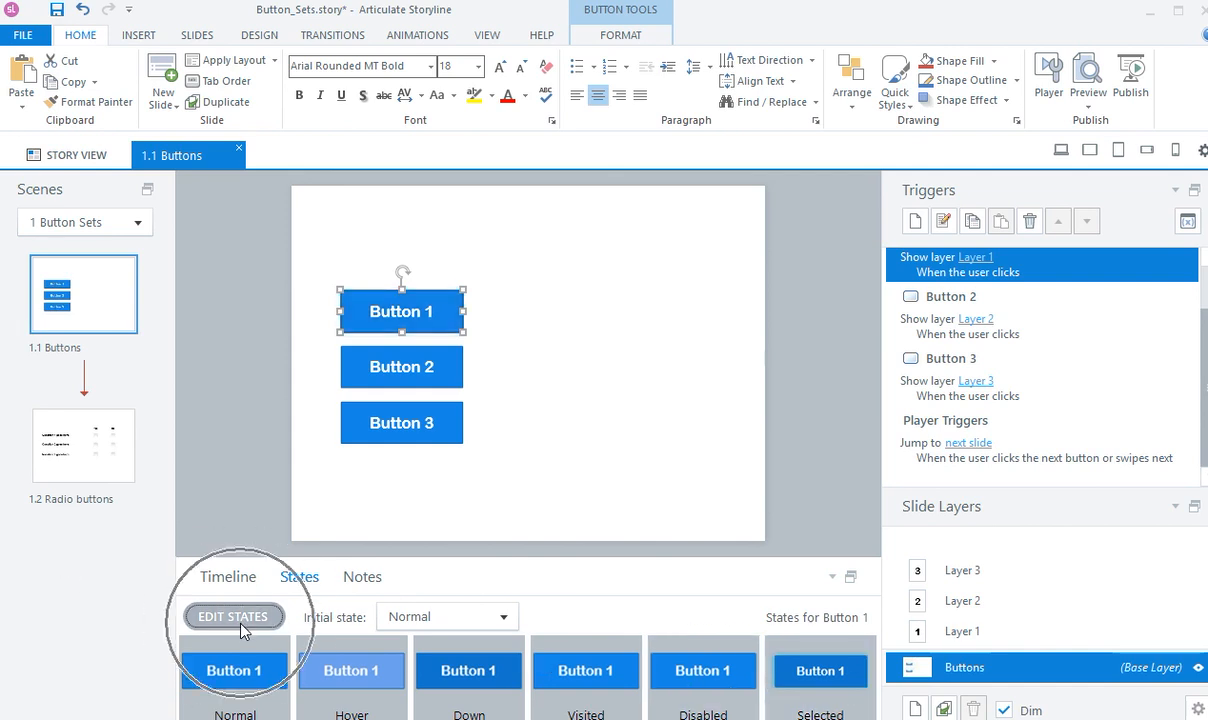
pyautogui.click(828, 700)
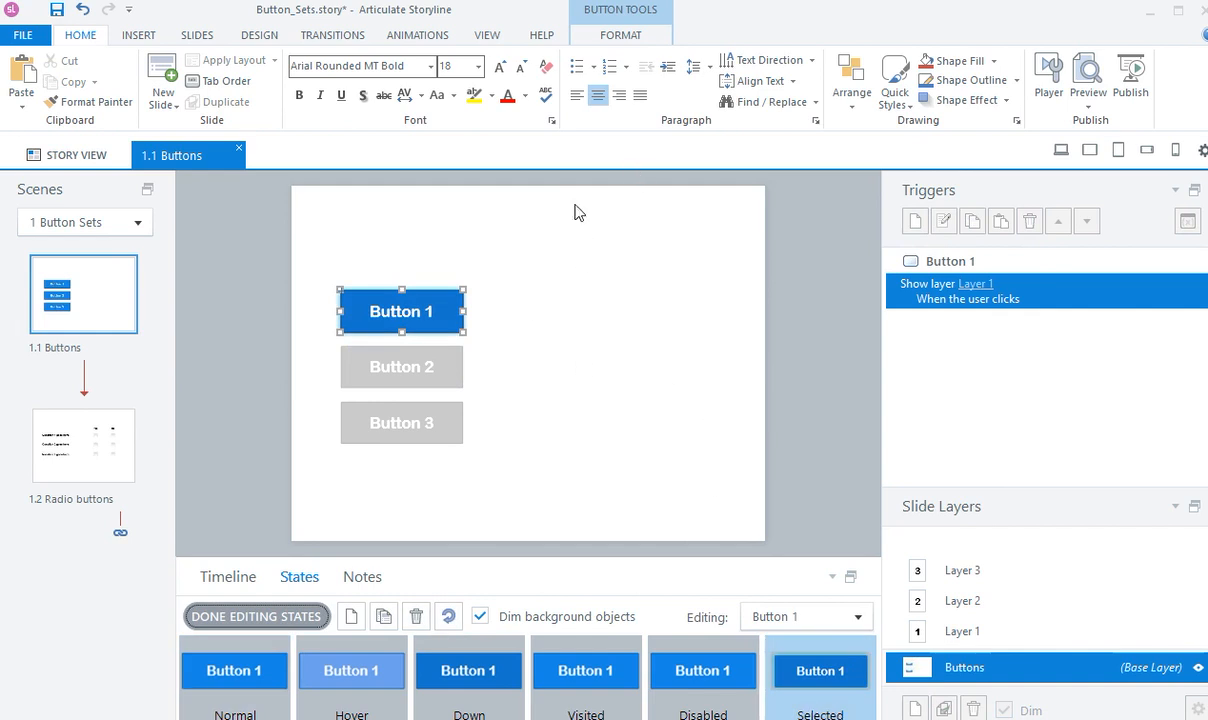
pyautogui.click(638, 46)
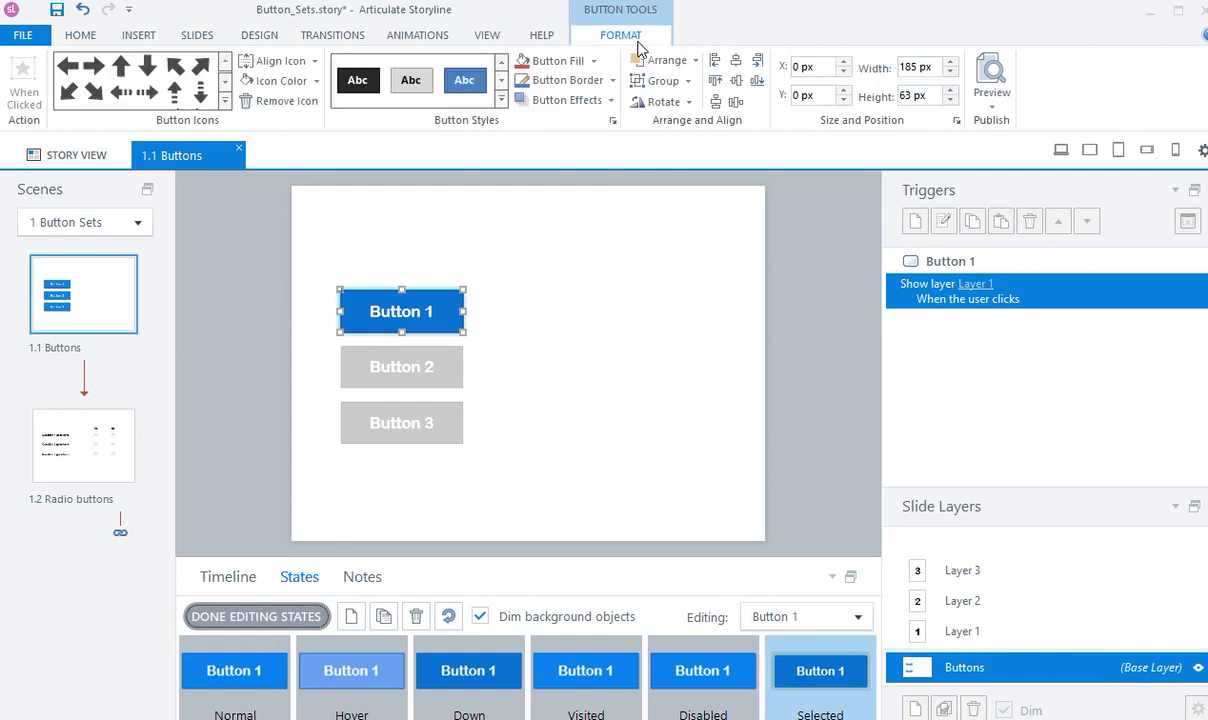
pyautogui.click(568, 100)
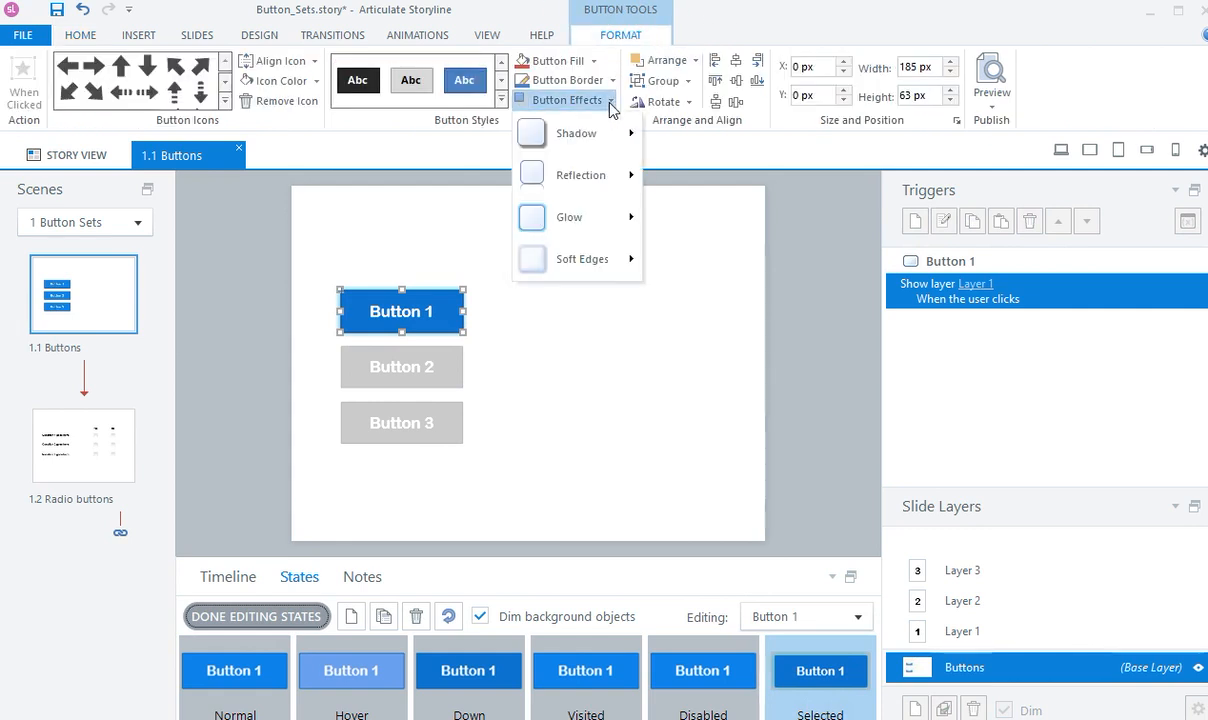
pyautogui.moveTo(602, 229)
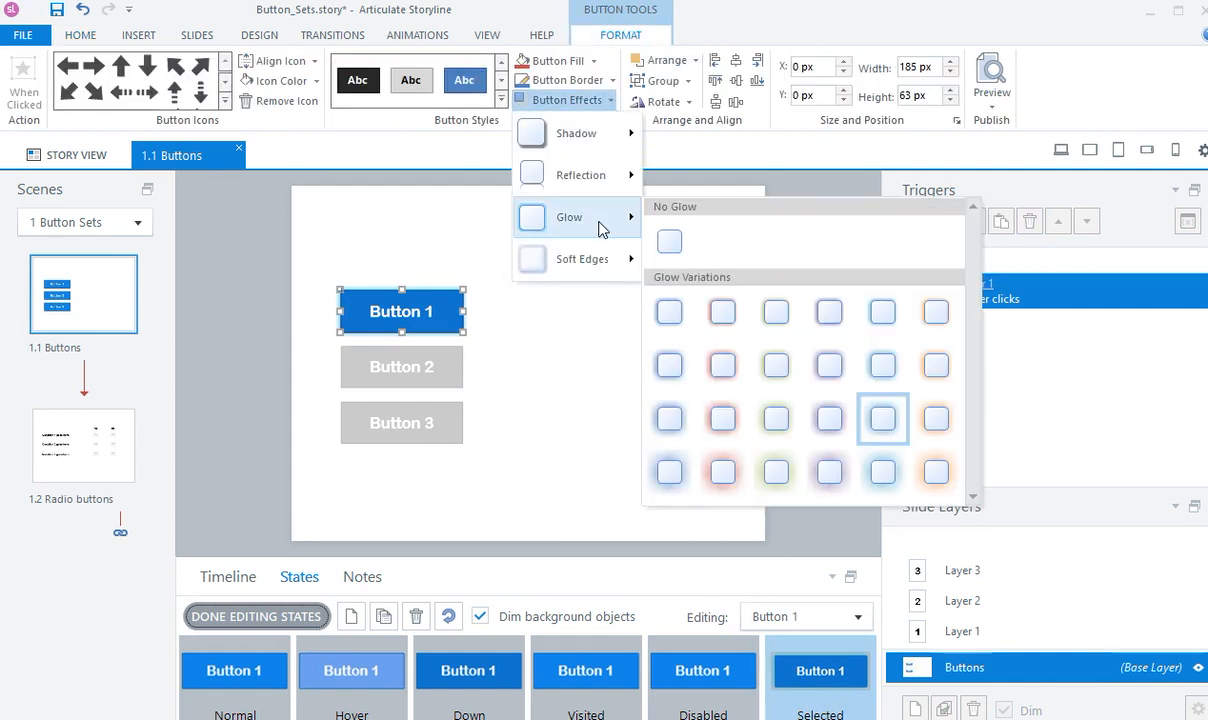
pyautogui.click(669, 241)
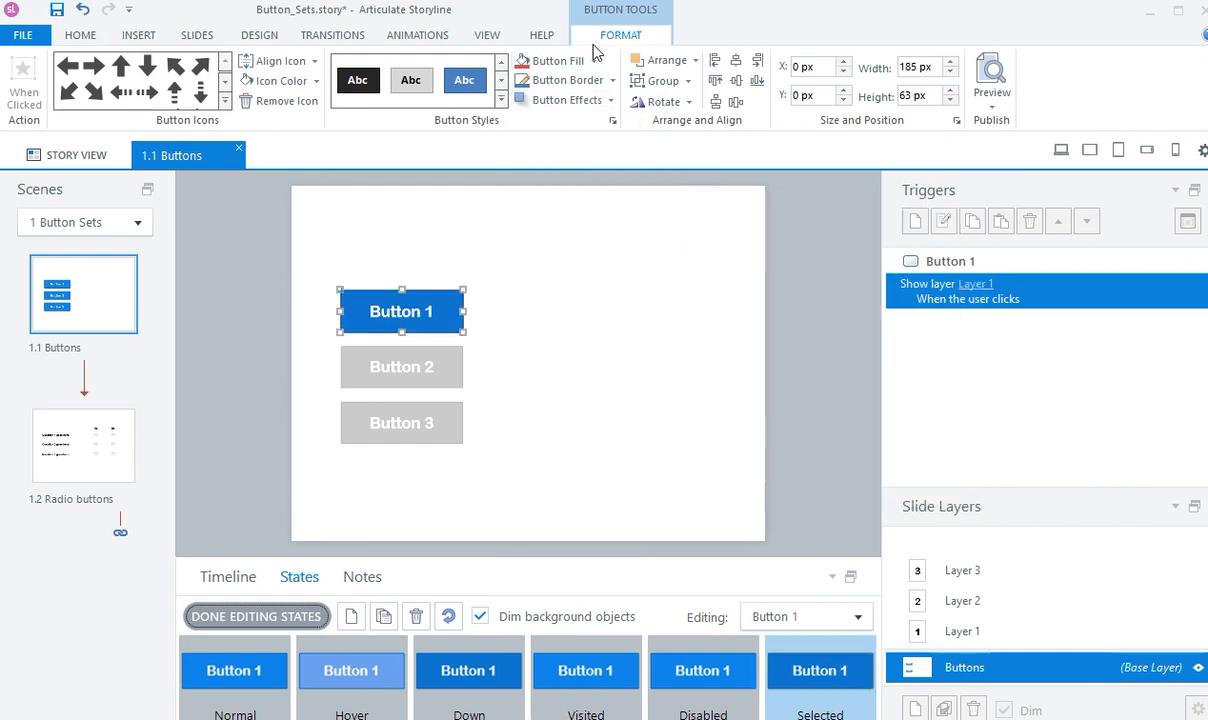
# Step: Apply the flat orange button style from the first row to Button 1's Selected state and finish editing states
pyautogui.click(501, 101)
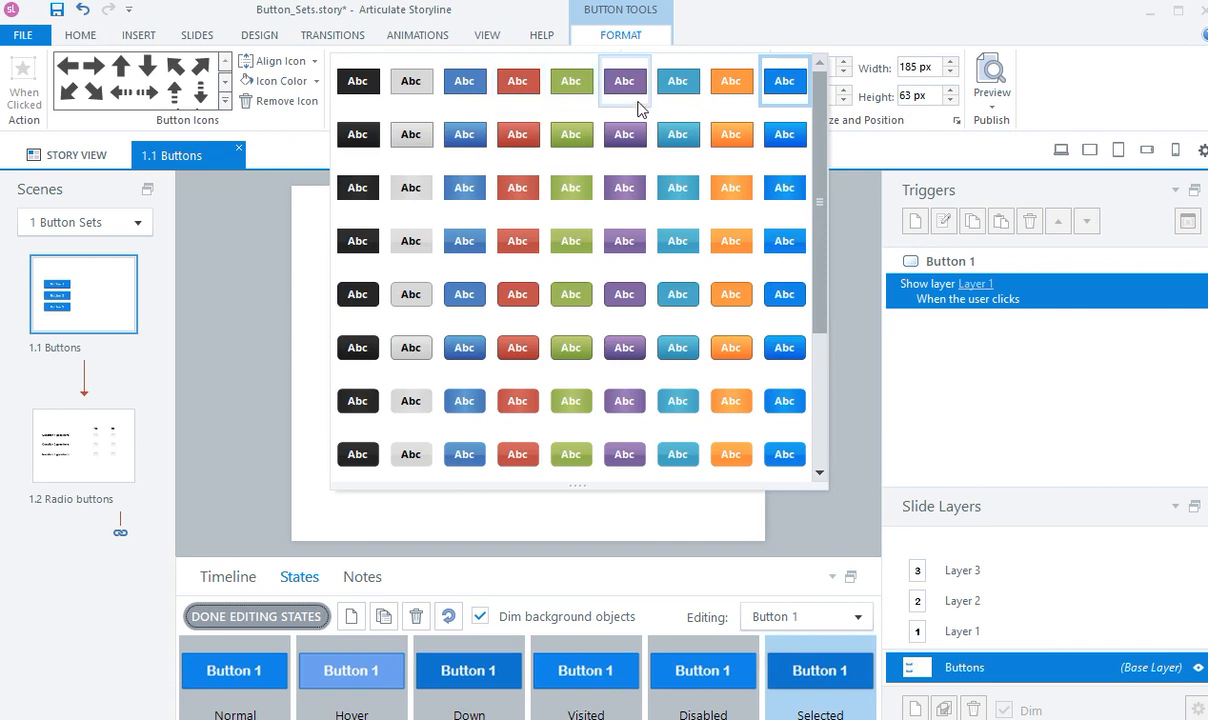
pyautogui.click(729, 88)
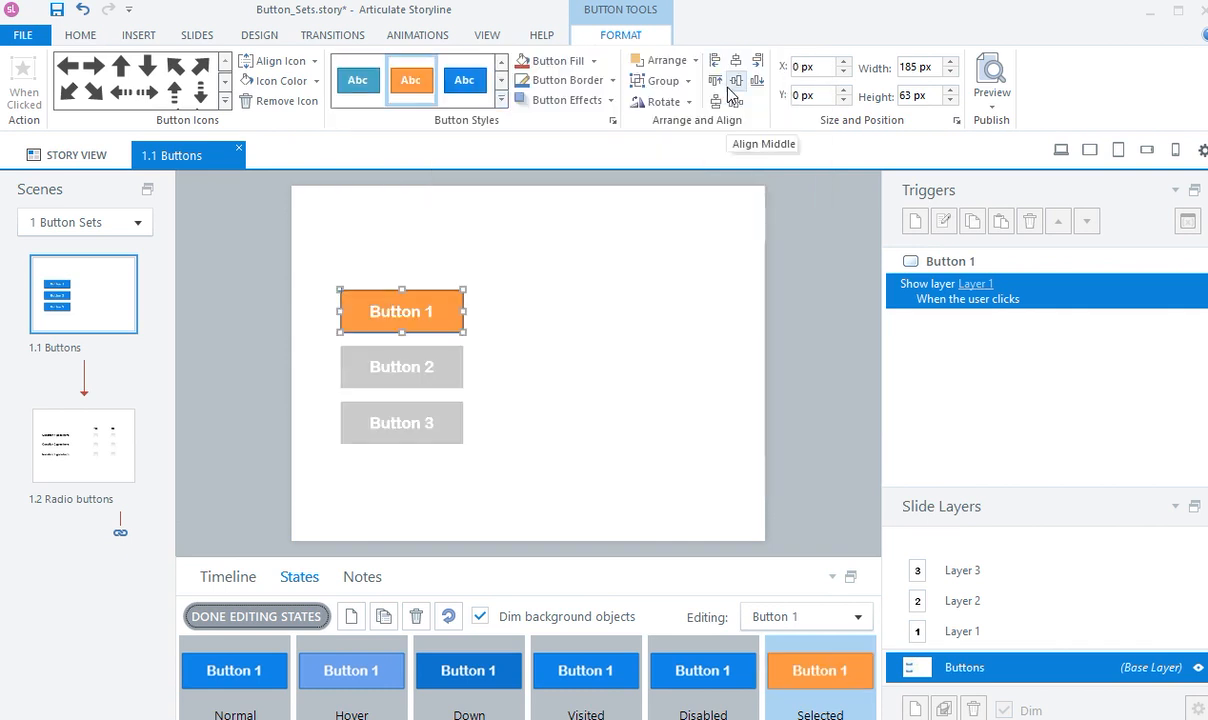
pyautogui.click(316, 622)
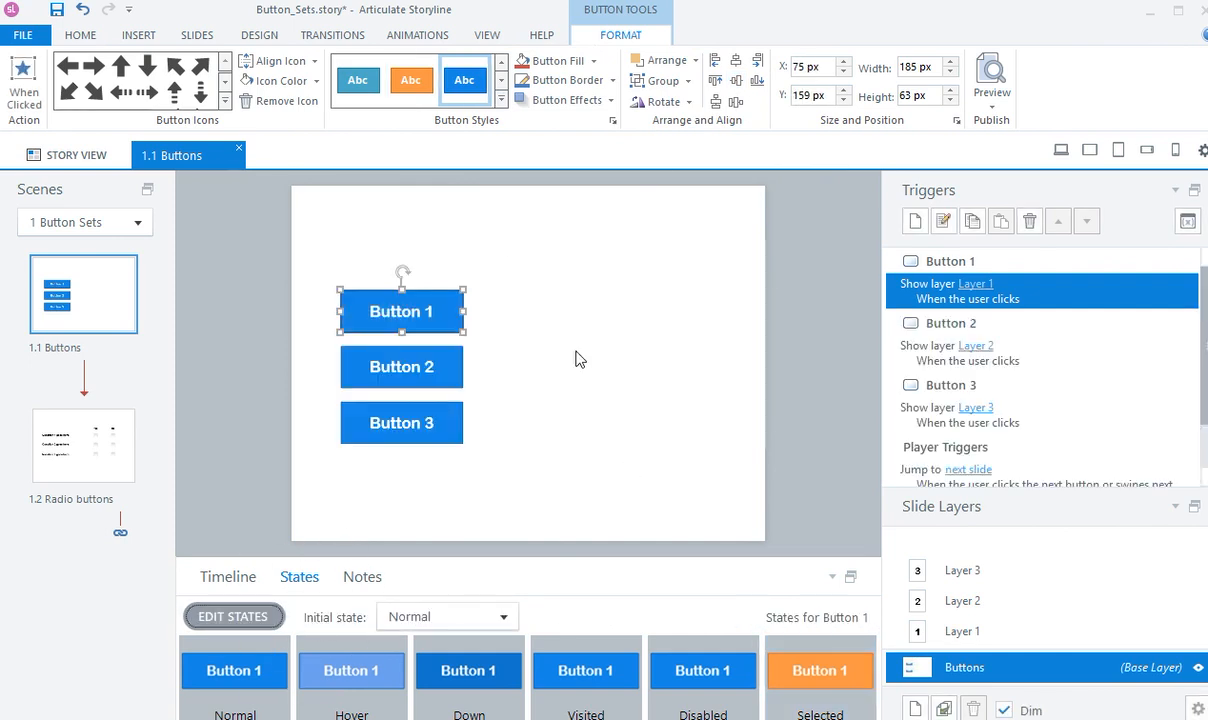
# Step: Copy Button 1's formatting and states to Button 2 and Button 3 with the Format Painter
pyautogui.click(433, 290)
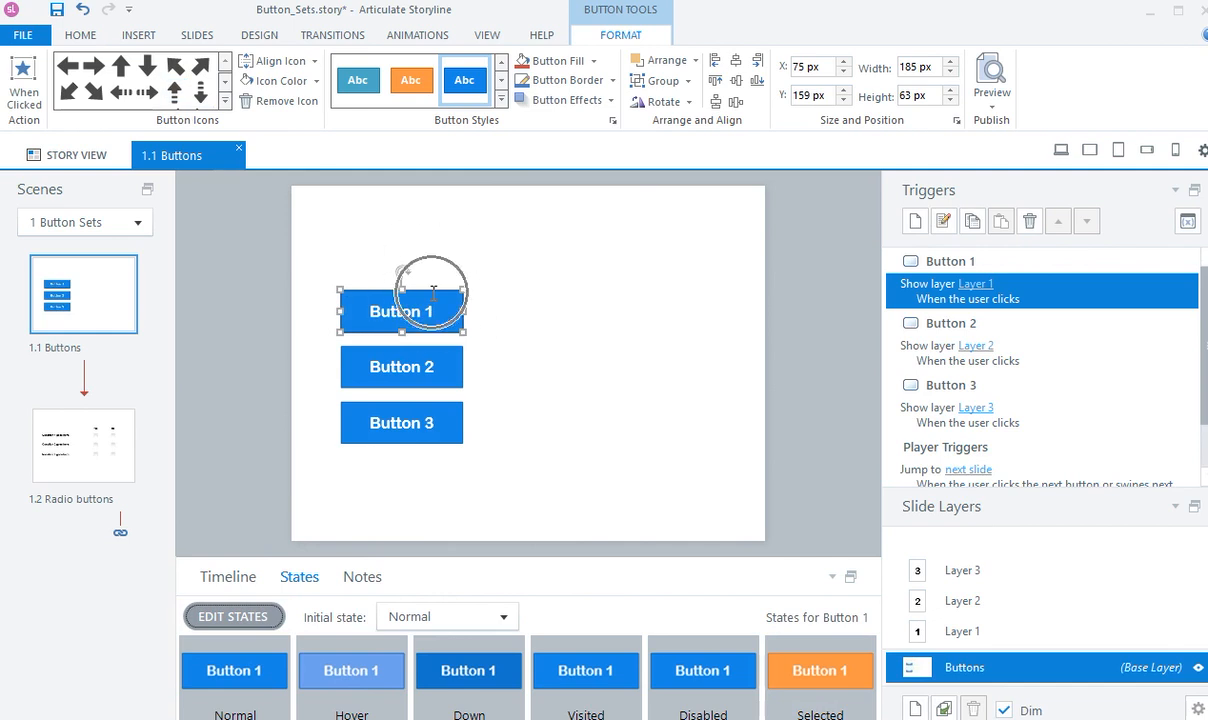
pyautogui.click(86, 38)
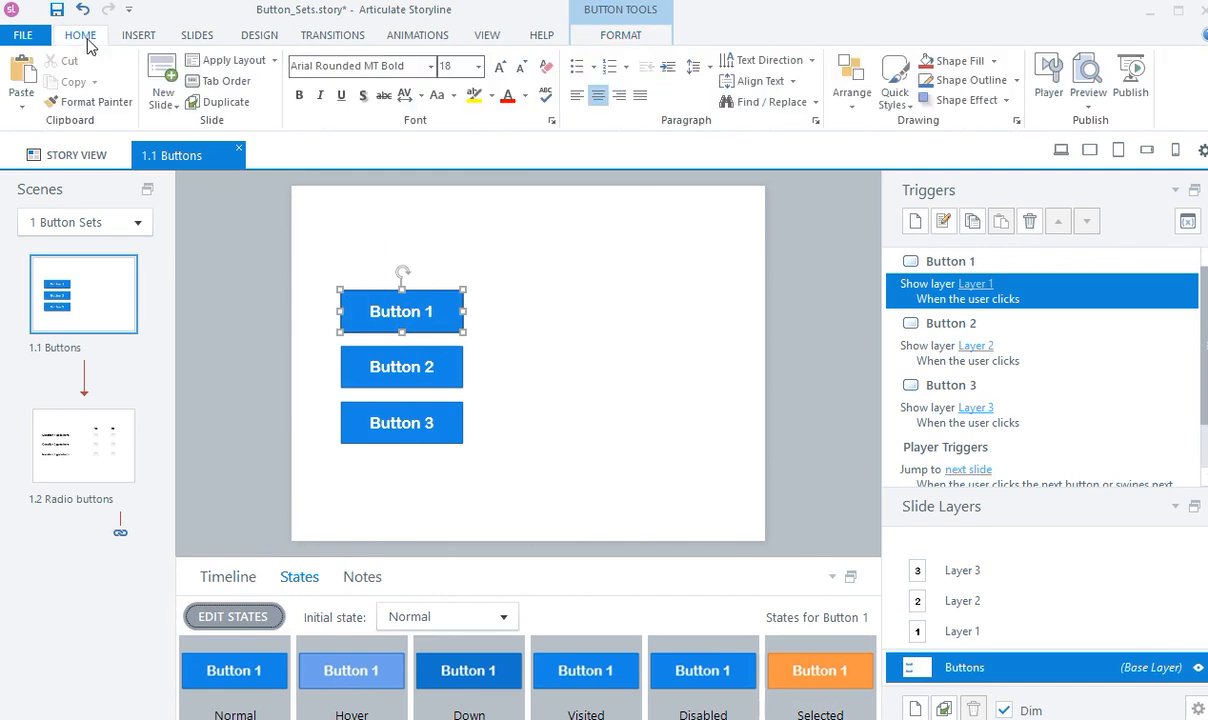
pyautogui.click(95, 102)
pyautogui.click(425, 370)
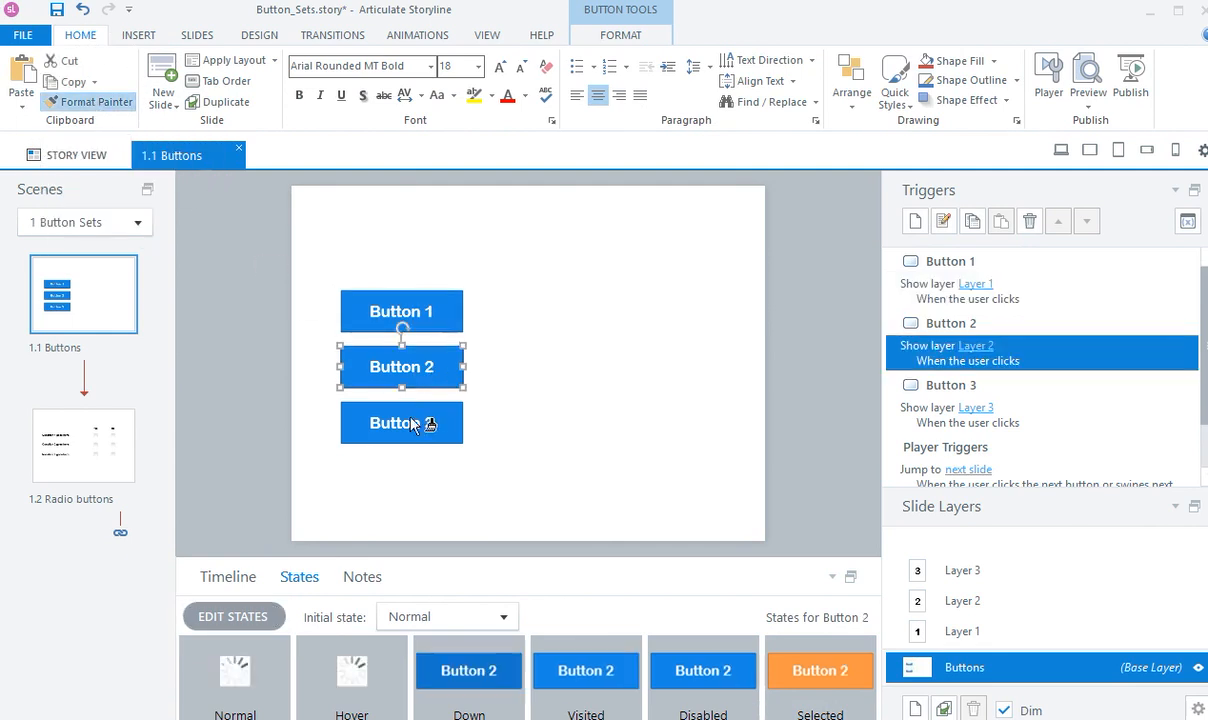
pyautogui.click(428, 421)
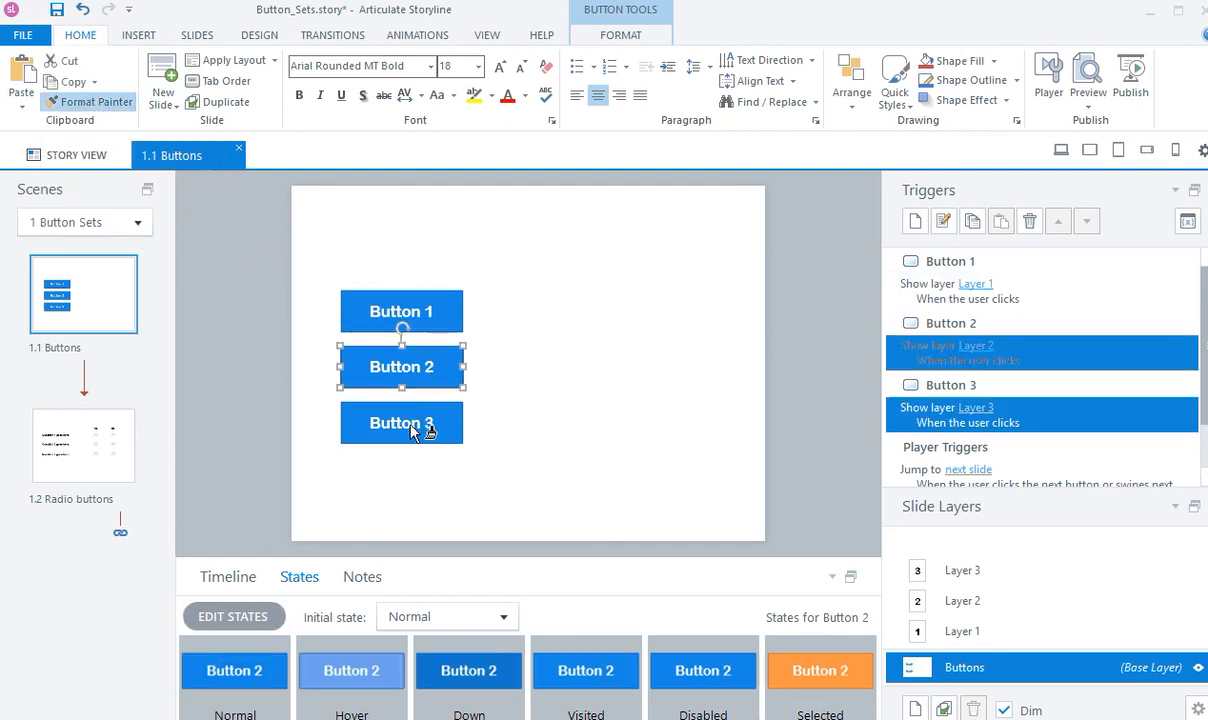
pyautogui.click(117, 104)
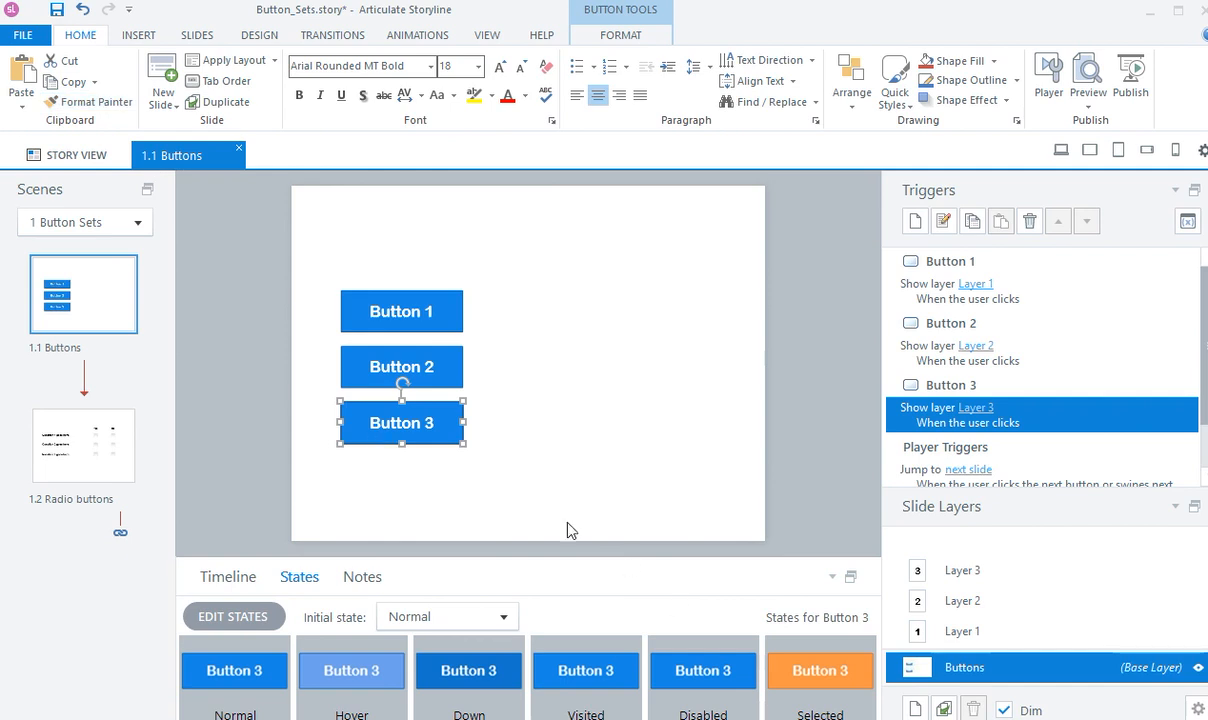
# Step: Preview the Buttons slide, try all three buttons to check their Selected states, and close the preview
pyautogui.click(1060, 150)
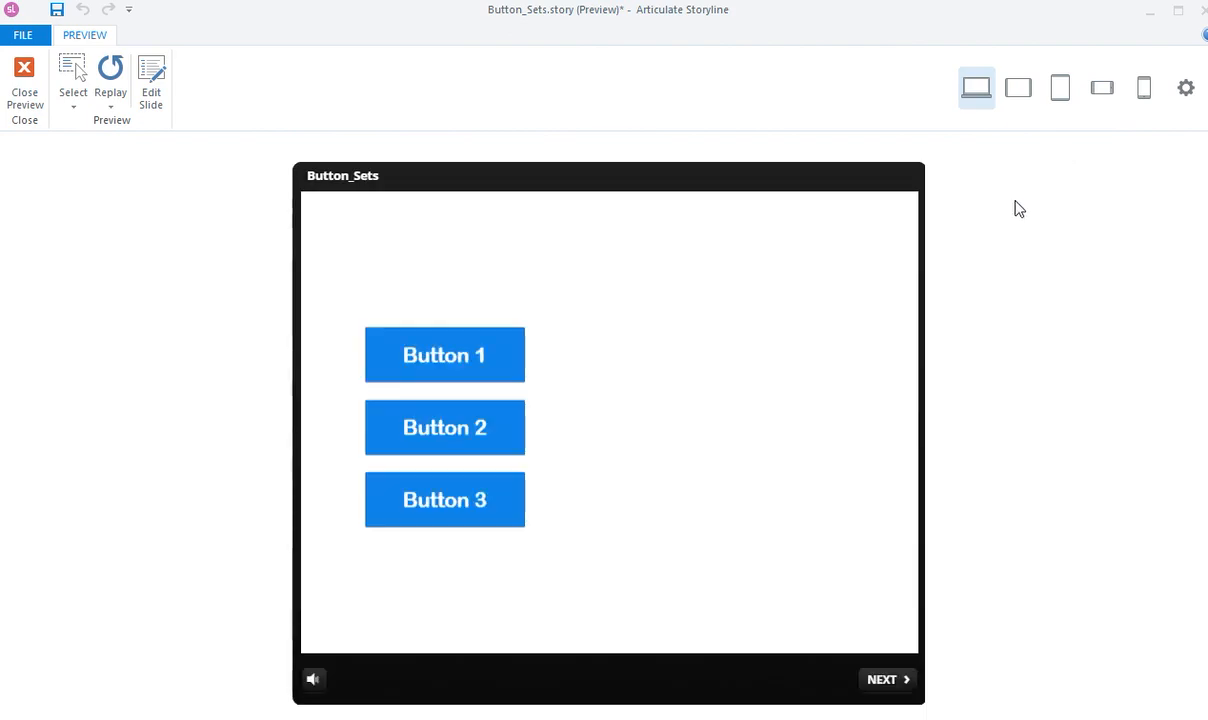
pyautogui.click(485, 357)
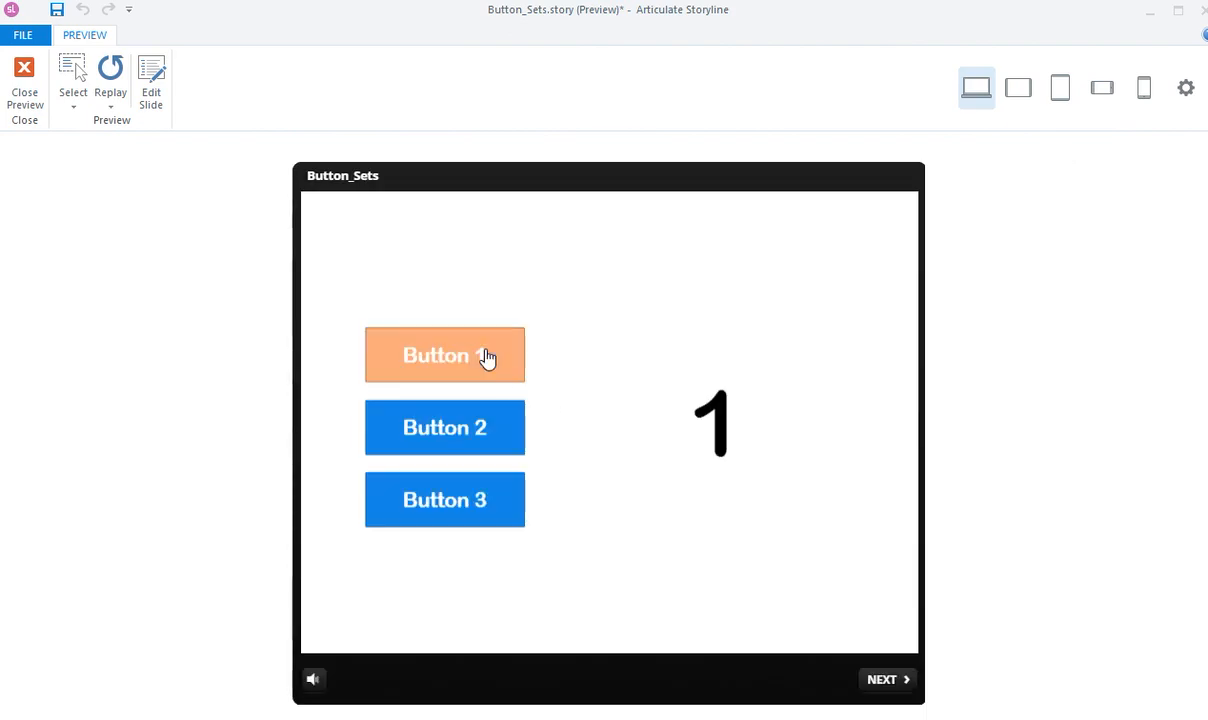
pyautogui.click(512, 428)
pyautogui.click(503, 510)
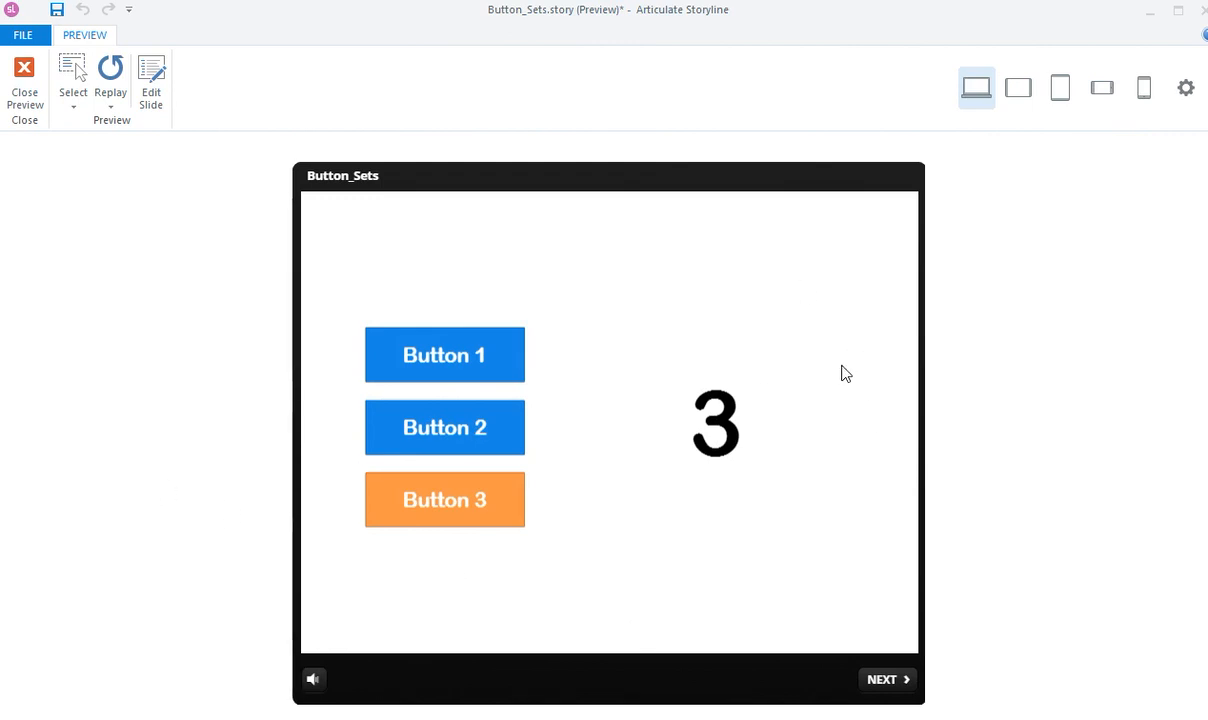
pyautogui.click(33, 80)
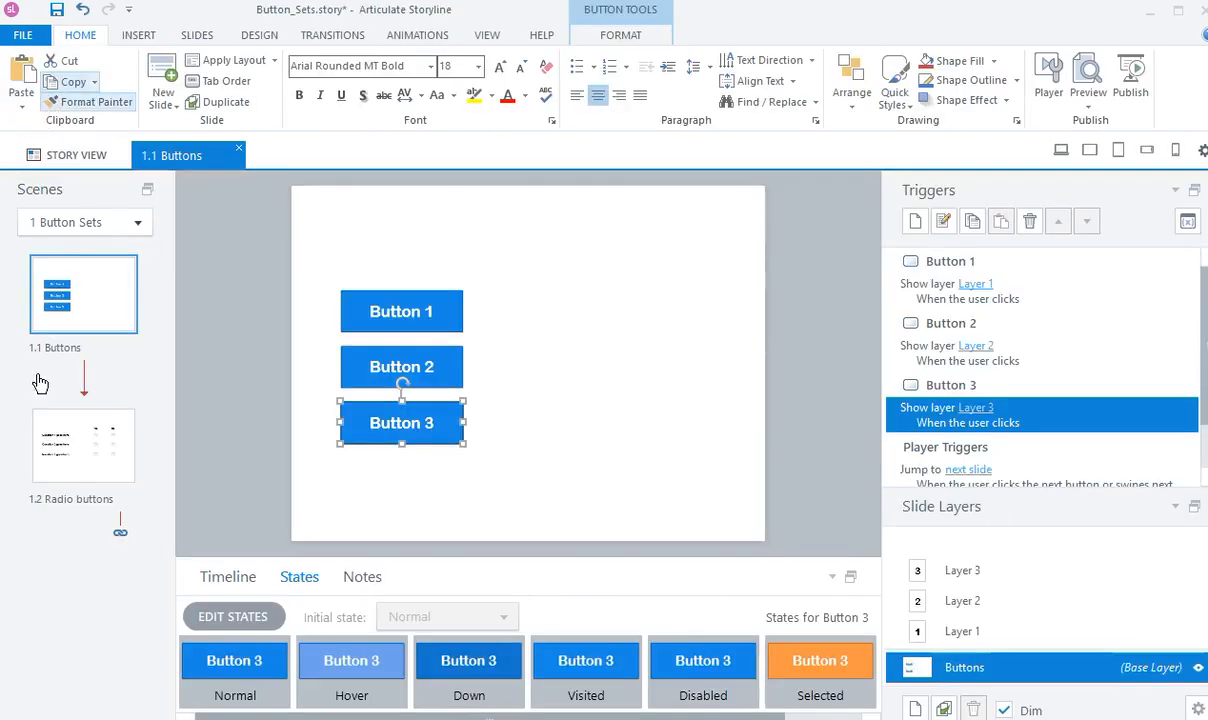
# Step: Open the Radio buttons slide, preview it, try the Yes and No check boxes for all three questions, and close the preview
pyautogui.click(82, 442)
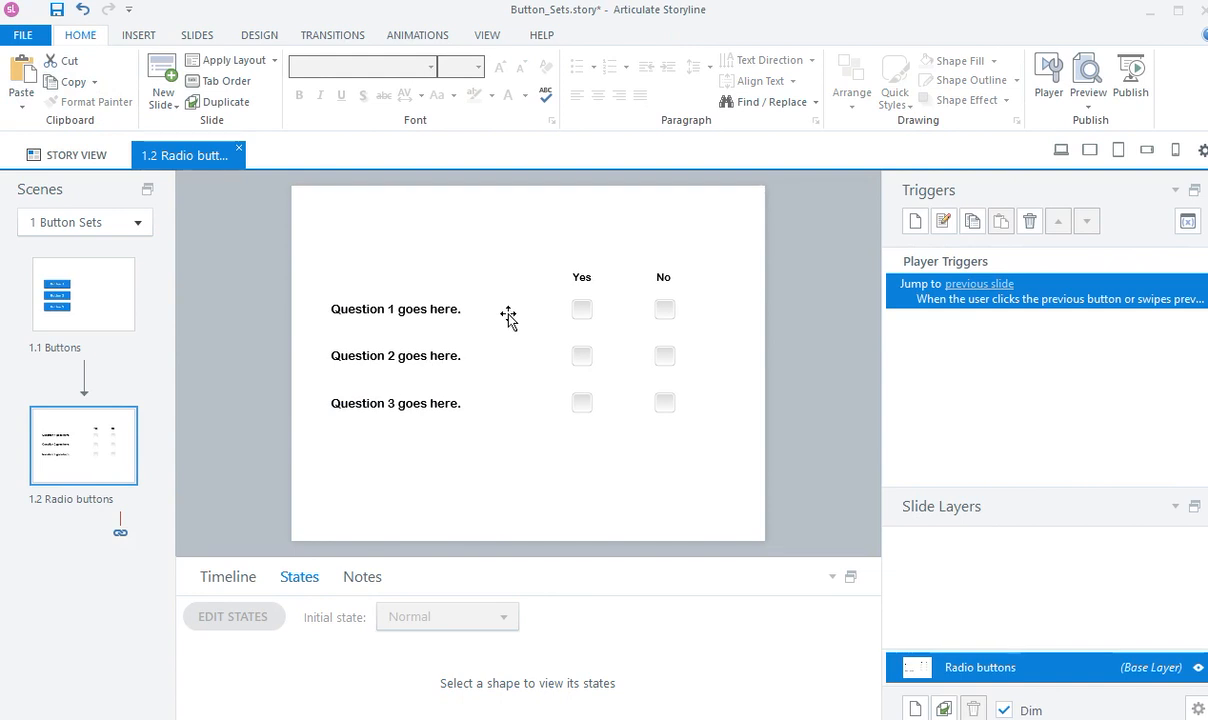
pyautogui.click(1061, 150)
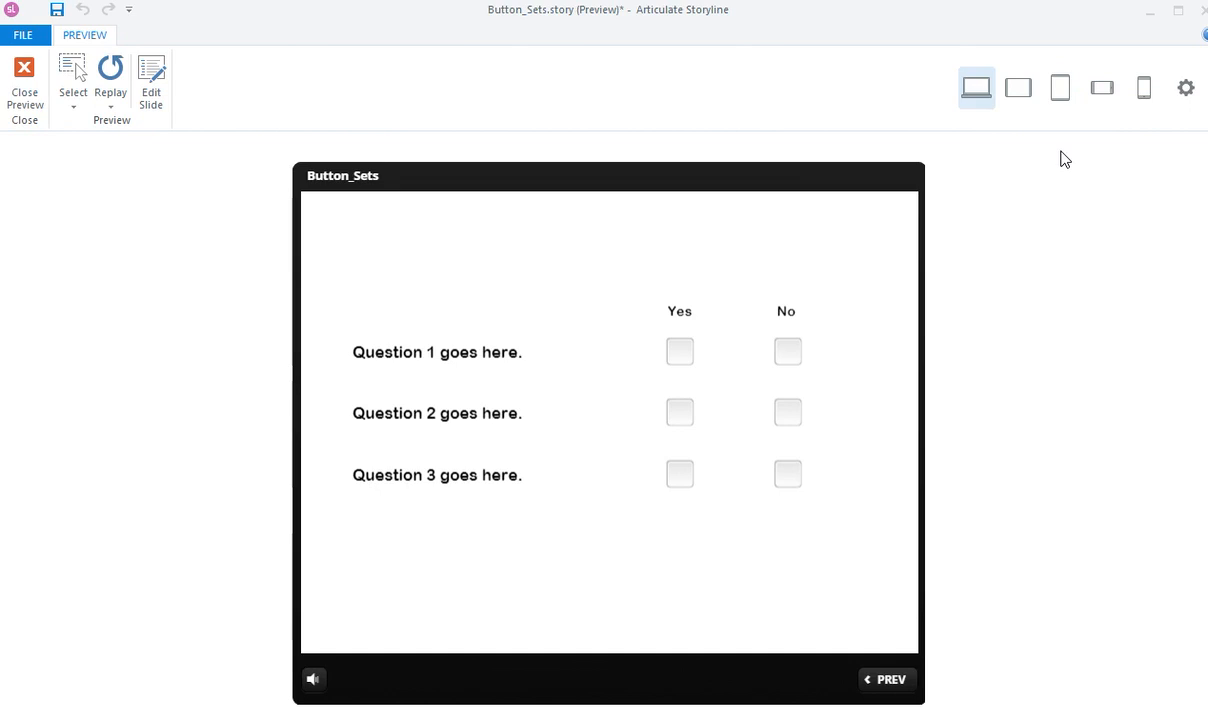
pyautogui.click(683, 362)
pyautogui.click(789, 359)
pyautogui.click(677, 352)
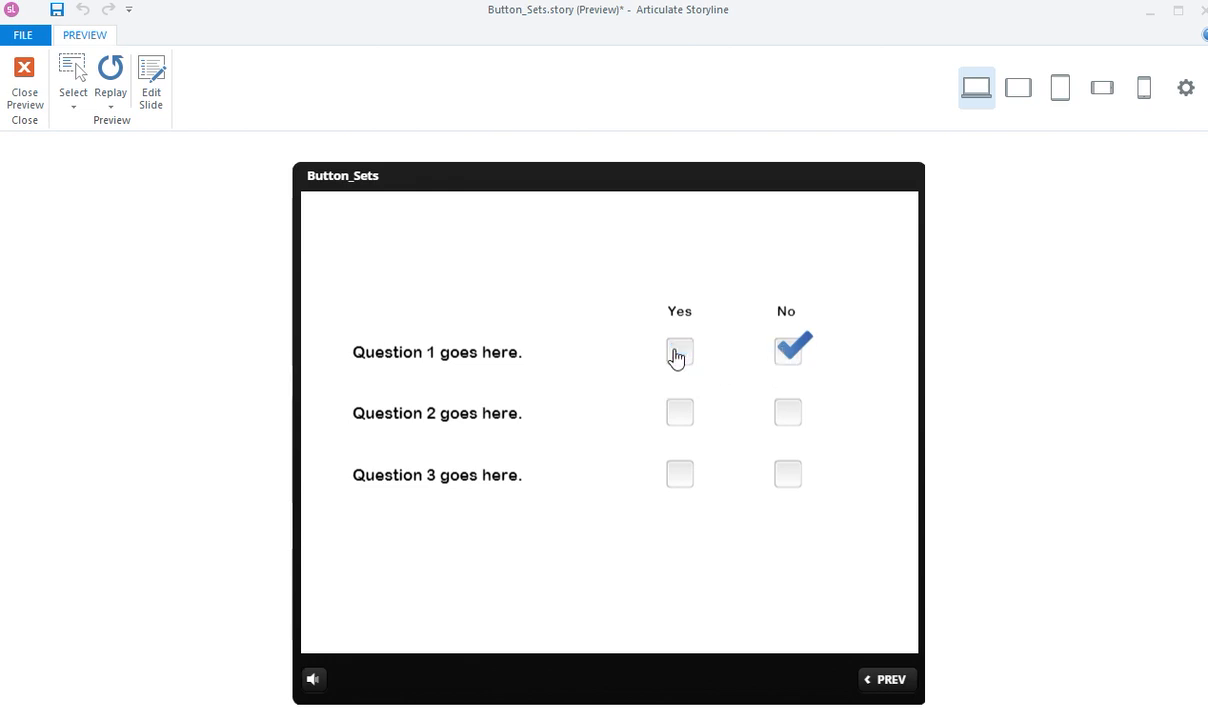
pyautogui.click(682, 416)
pyautogui.click(687, 422)
pyautogui.click(687, 422)
pyautogui.click(792, 420)
pyautogui.click(786, 480)
pyautogui.click(681, 483)
pyautogui.click(676, 350)
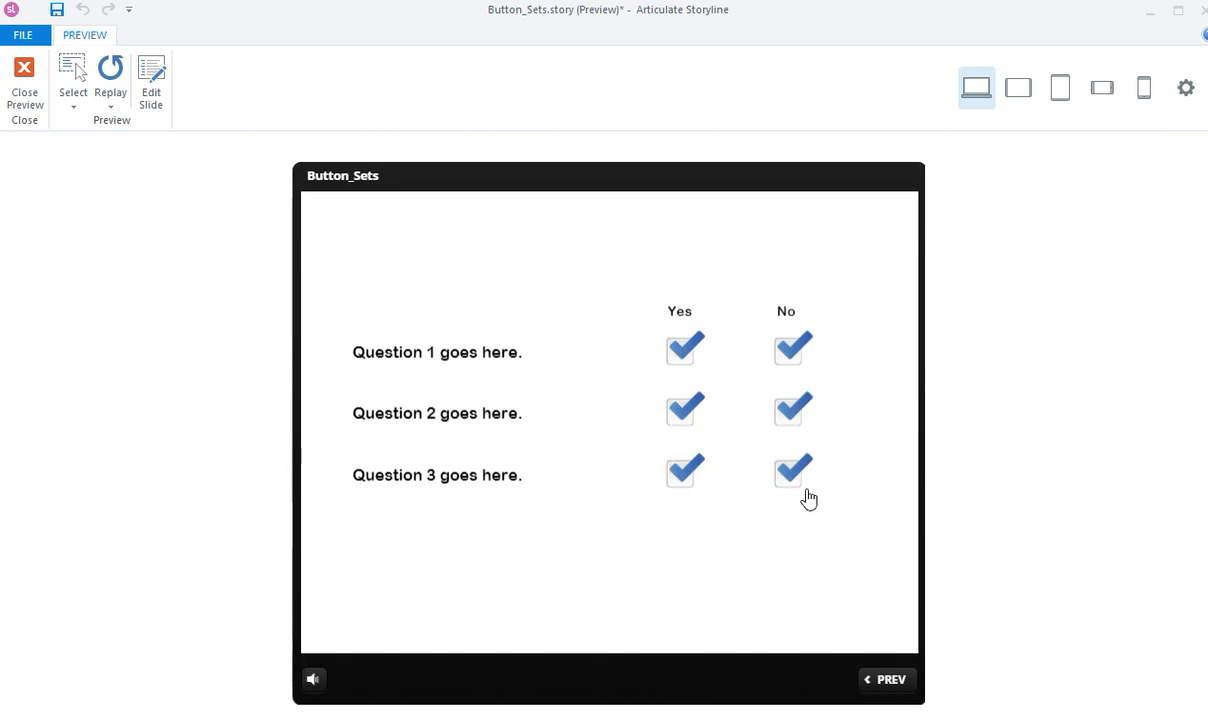
pyautogui.click(25, 85)
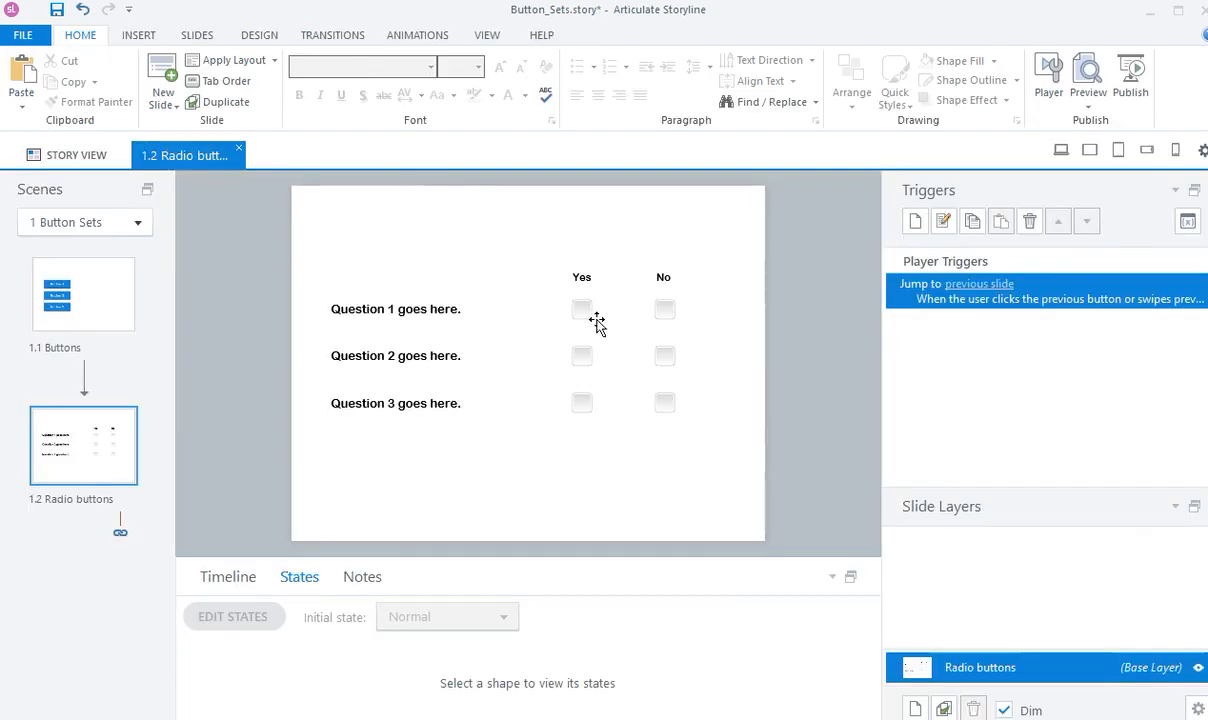
# Step: Group the Yes and No check boxes of Question 1 into a new button set named Q1
pyautogui.click(592, 314)
pyautogui.keyDown('shift'); pyautogui.click(688, 320); pyautogui.keyUp('shift')
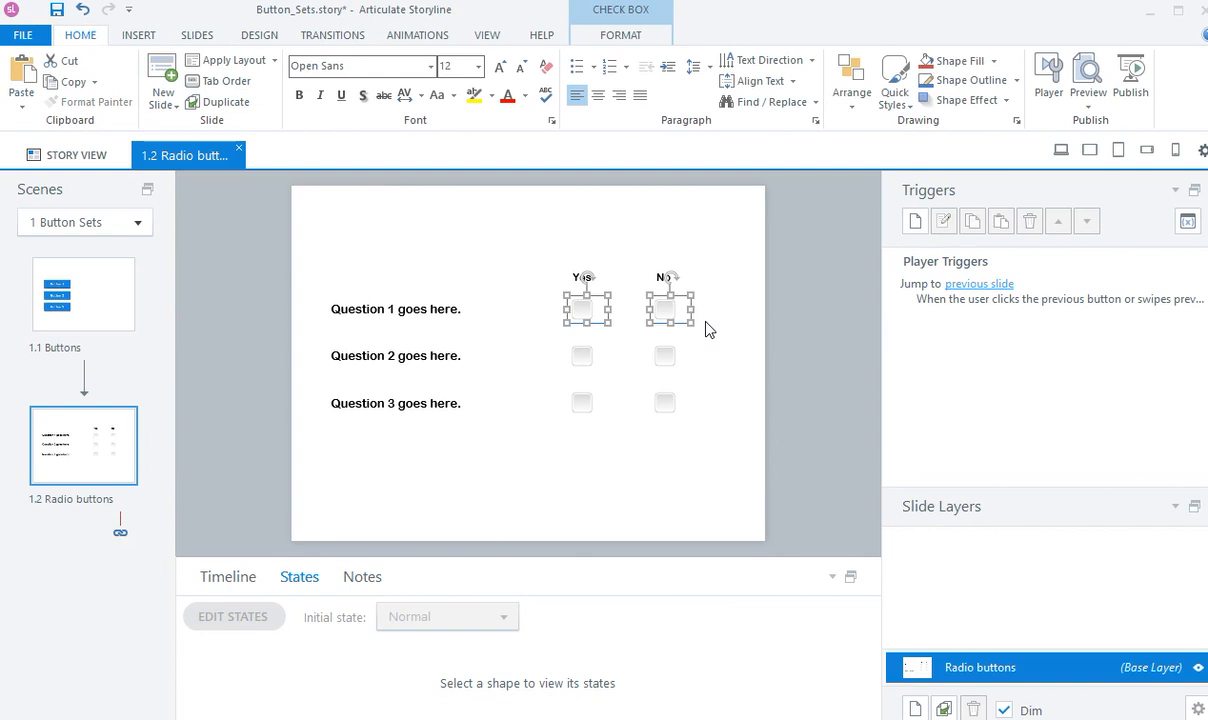
pyautogui.rightClick(679, 300)
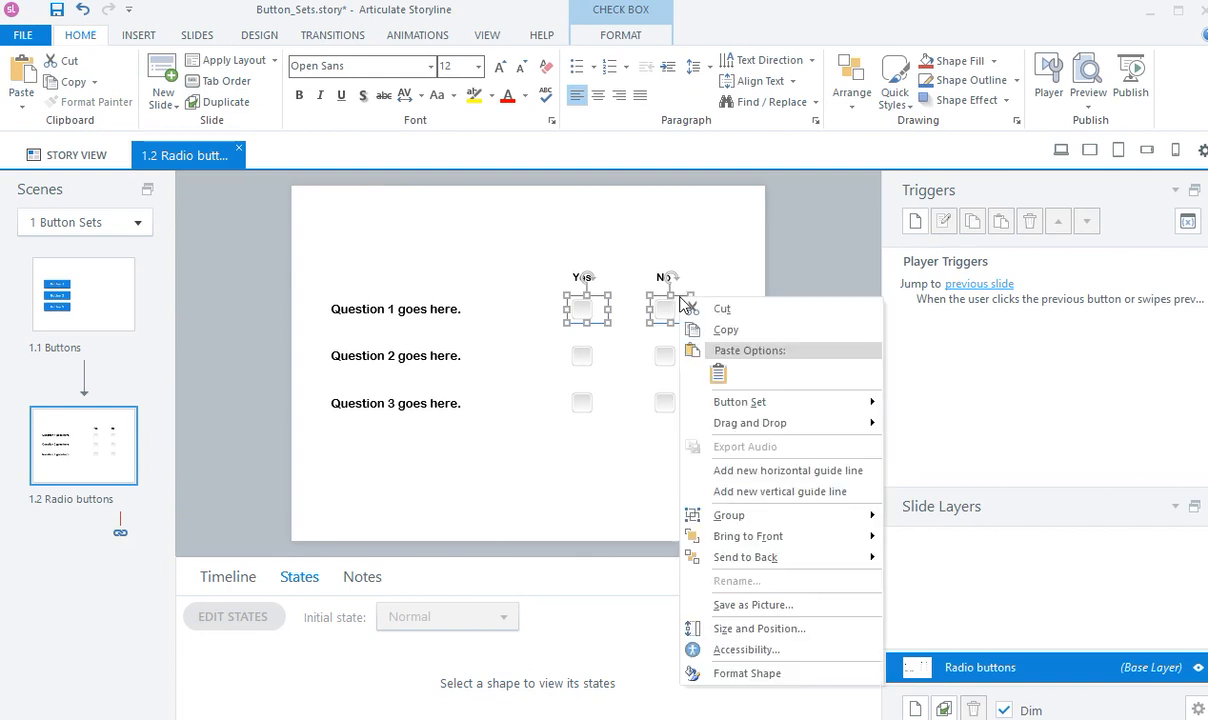
pyautogui.moveTo(740, 410)
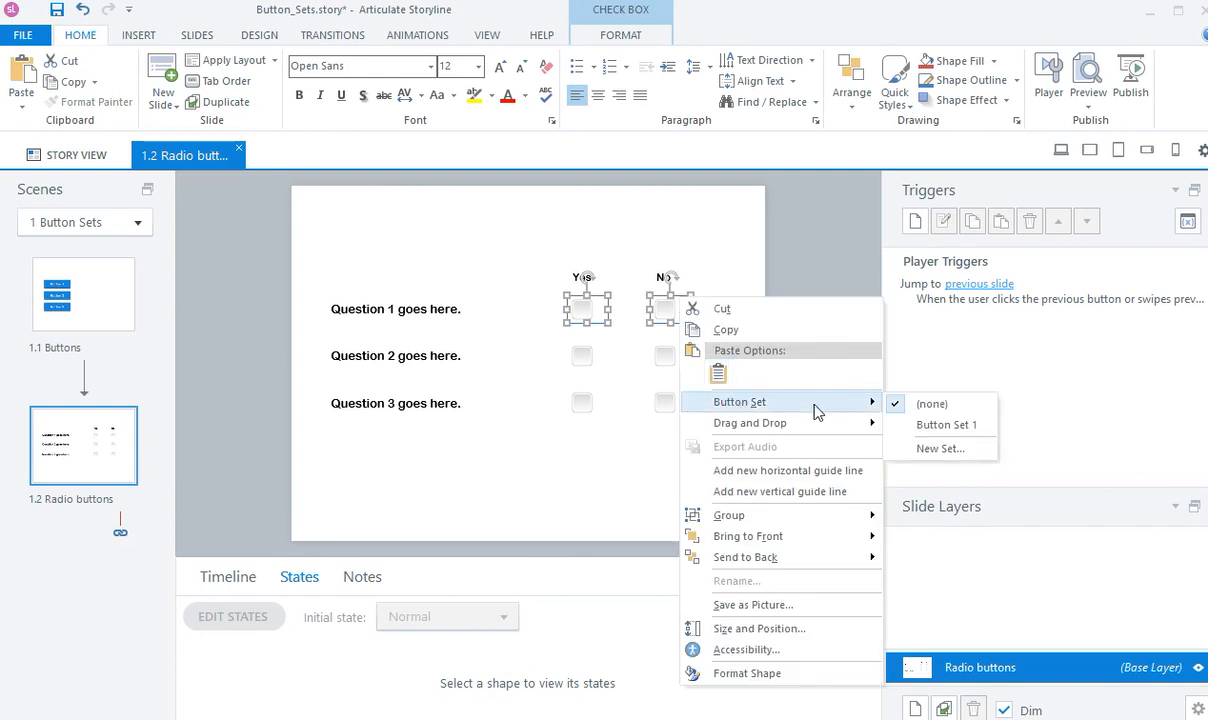
pyautogui.click(932, 450)
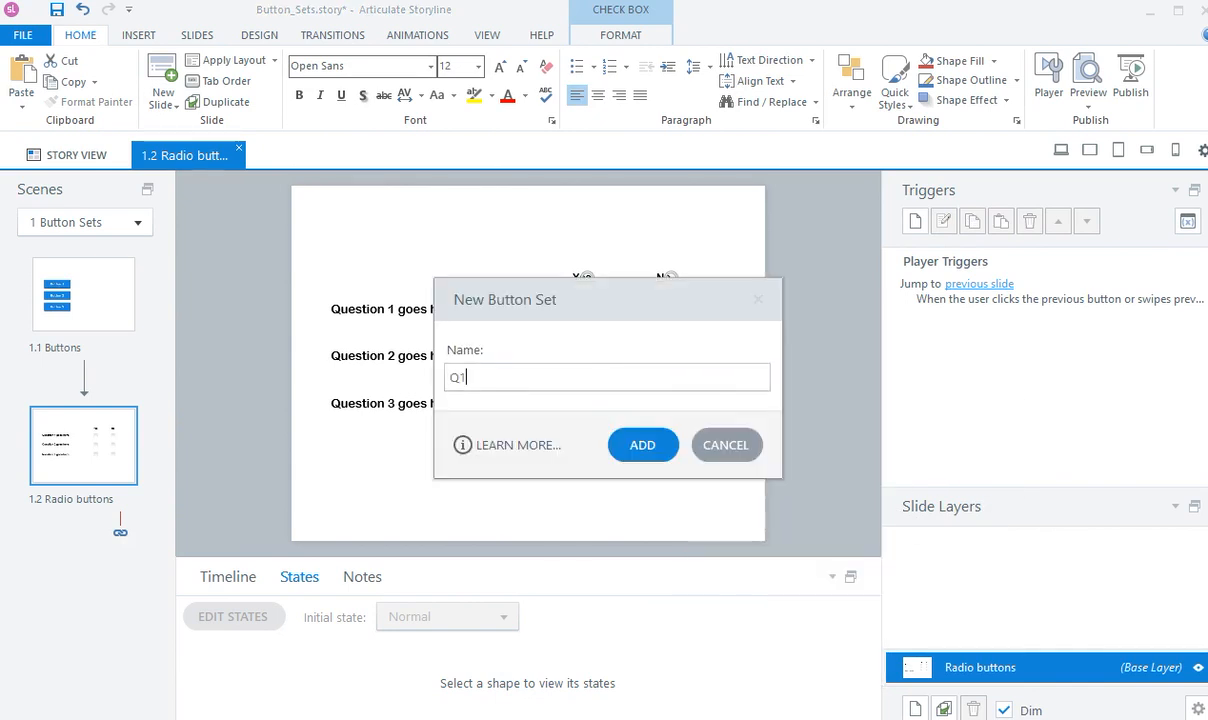
pyautogui.click(643, 445)
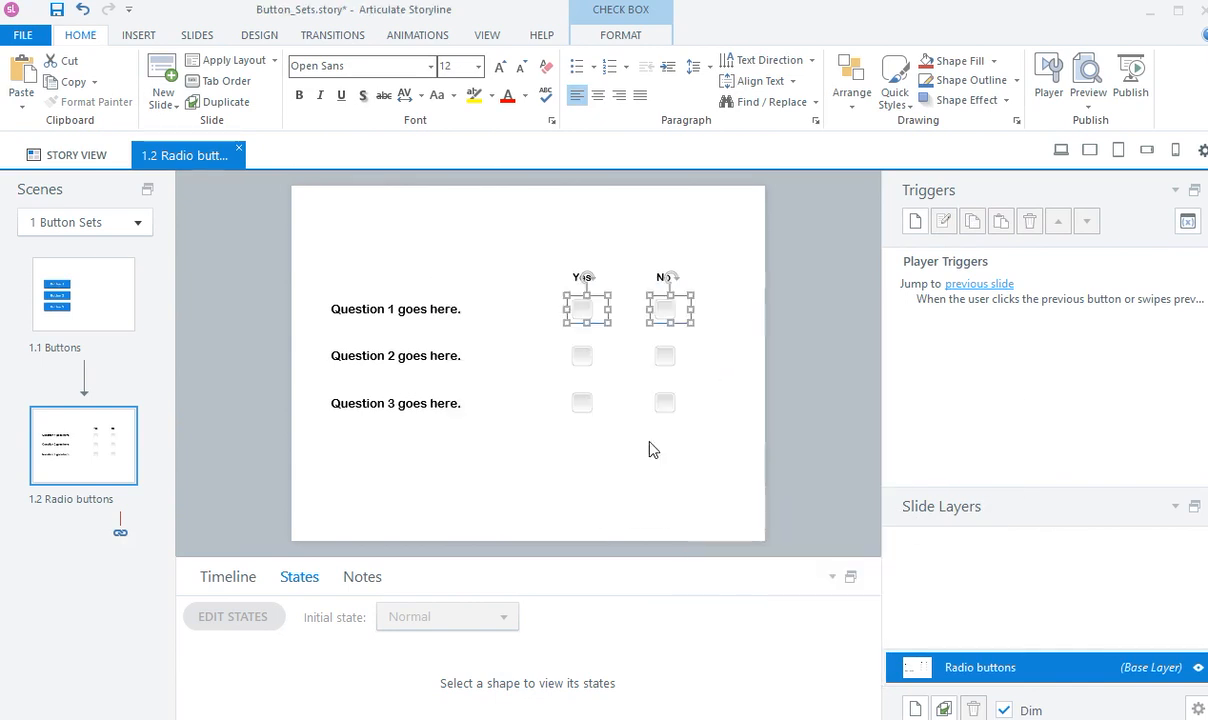
# Step: Group the Yes and No check boxes of Question 2 into a new button set named Q2
pyautogui.click(588, 358)
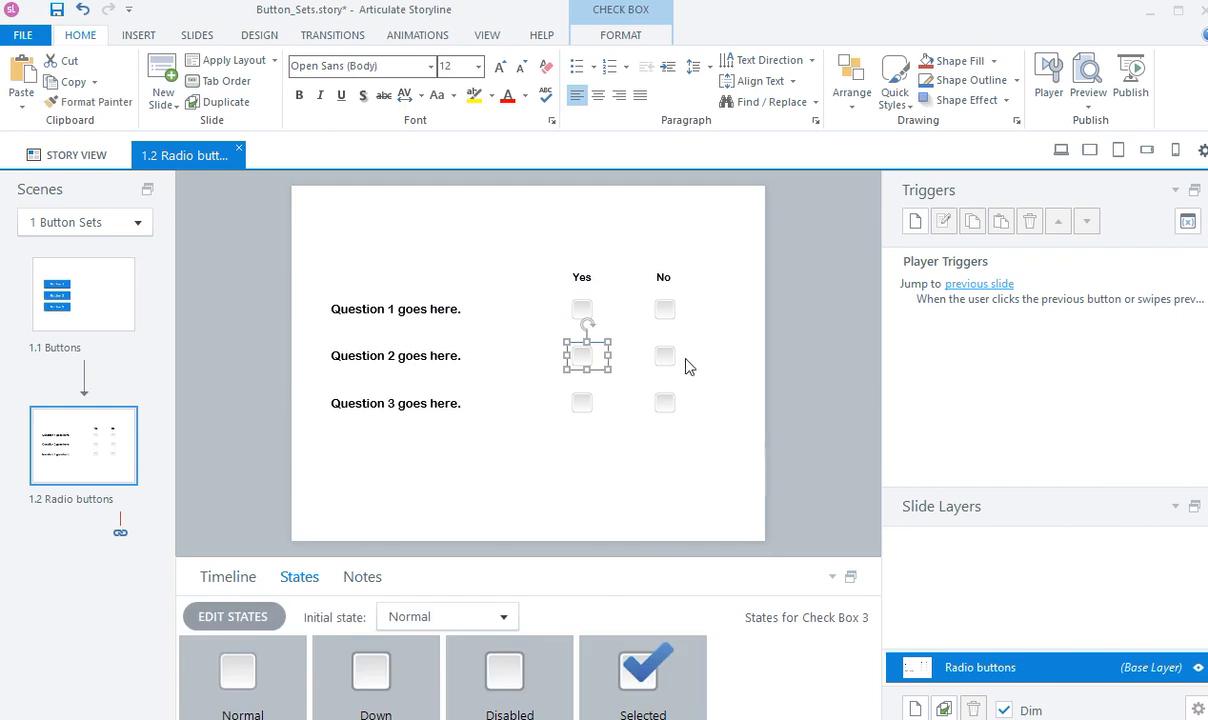
pyautogui.rightClick(688, 362)
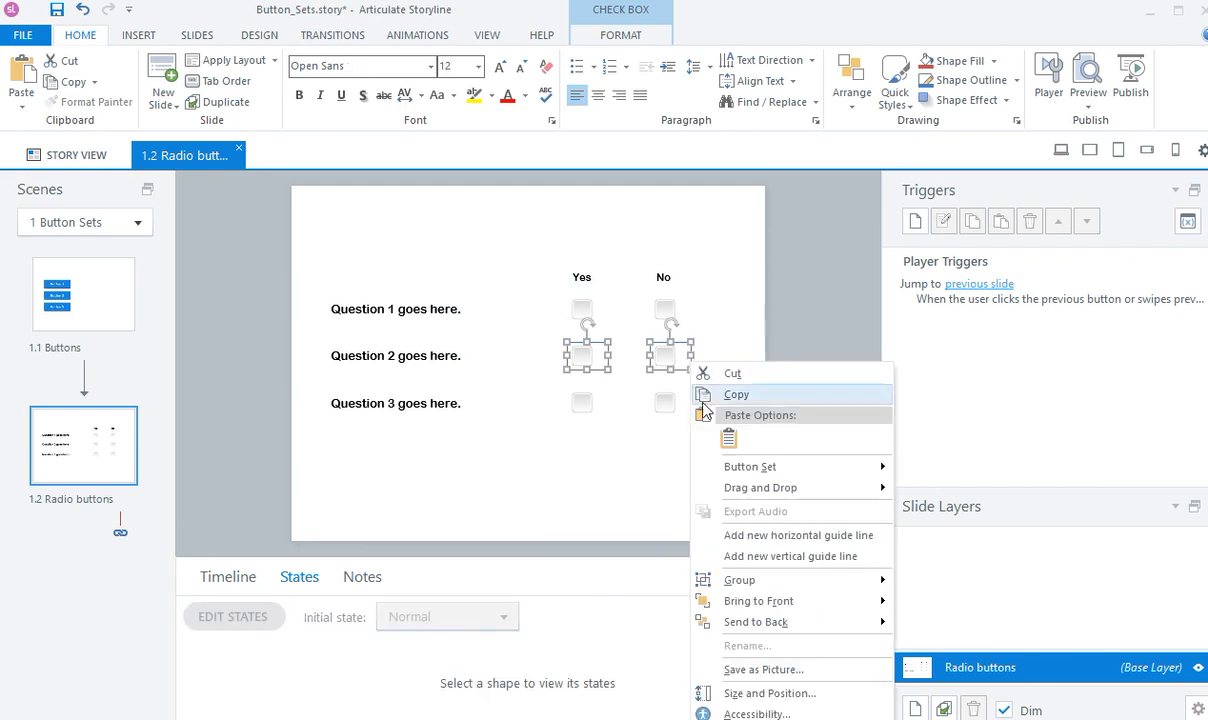
pyautogui.moveTo(735, 470)
pyautogui.click(940, 514)
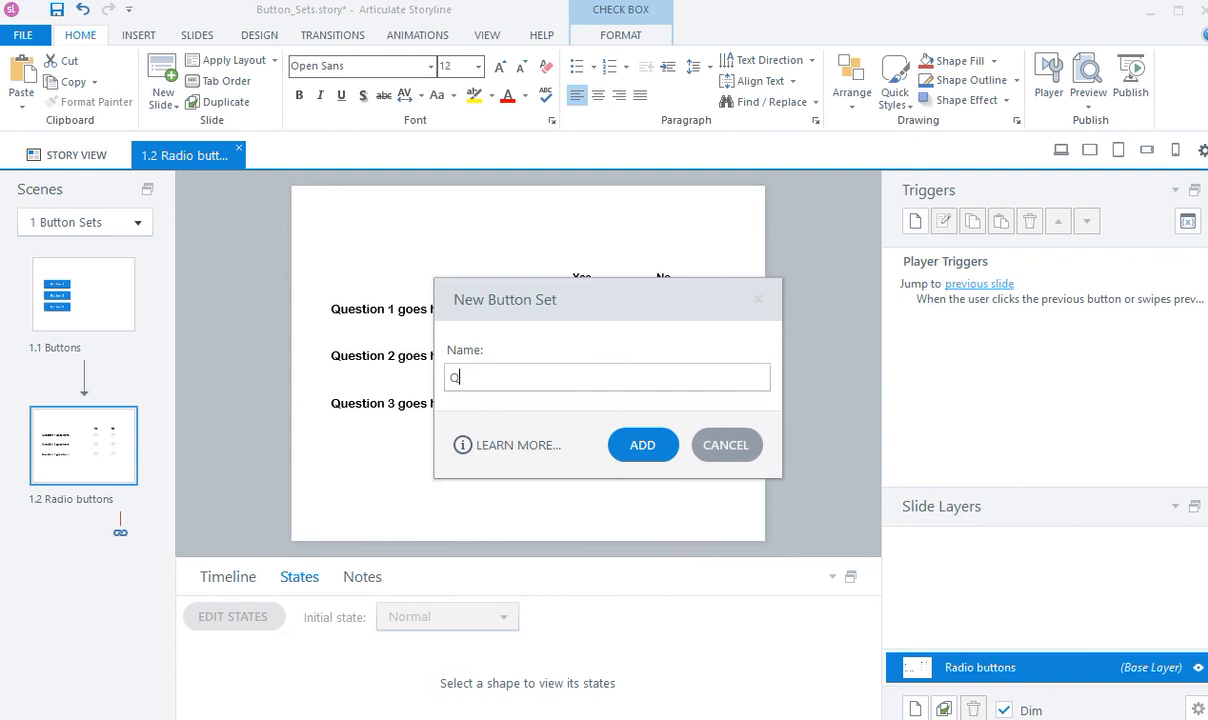
pyautogui.click(637, 447)
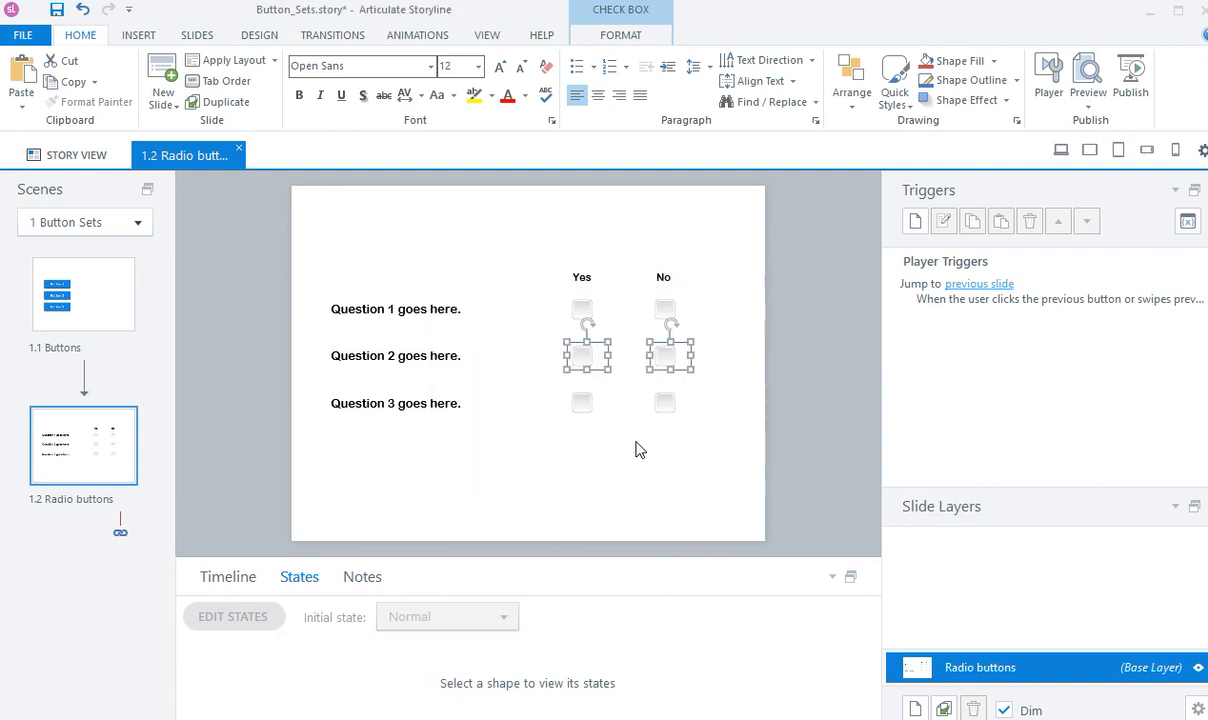
# Step: Group the Yes and No check boxes of Question 3 into a new button set named Q3
pyautogui.click(598, 405)
pyautogui.keyDown('shift'); pyautogui.click(689, 403); pyautogui.keyUp('shift')
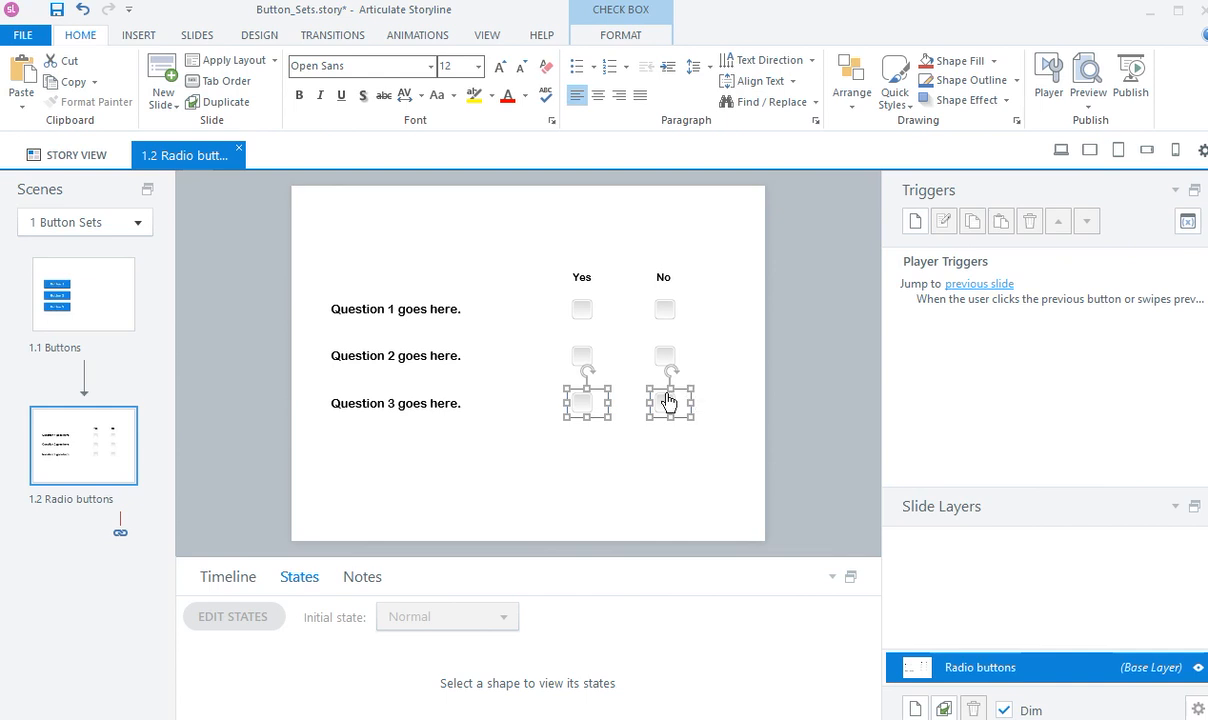
pyautogui.click(599, 443)
pyautogui.click(588, 402)
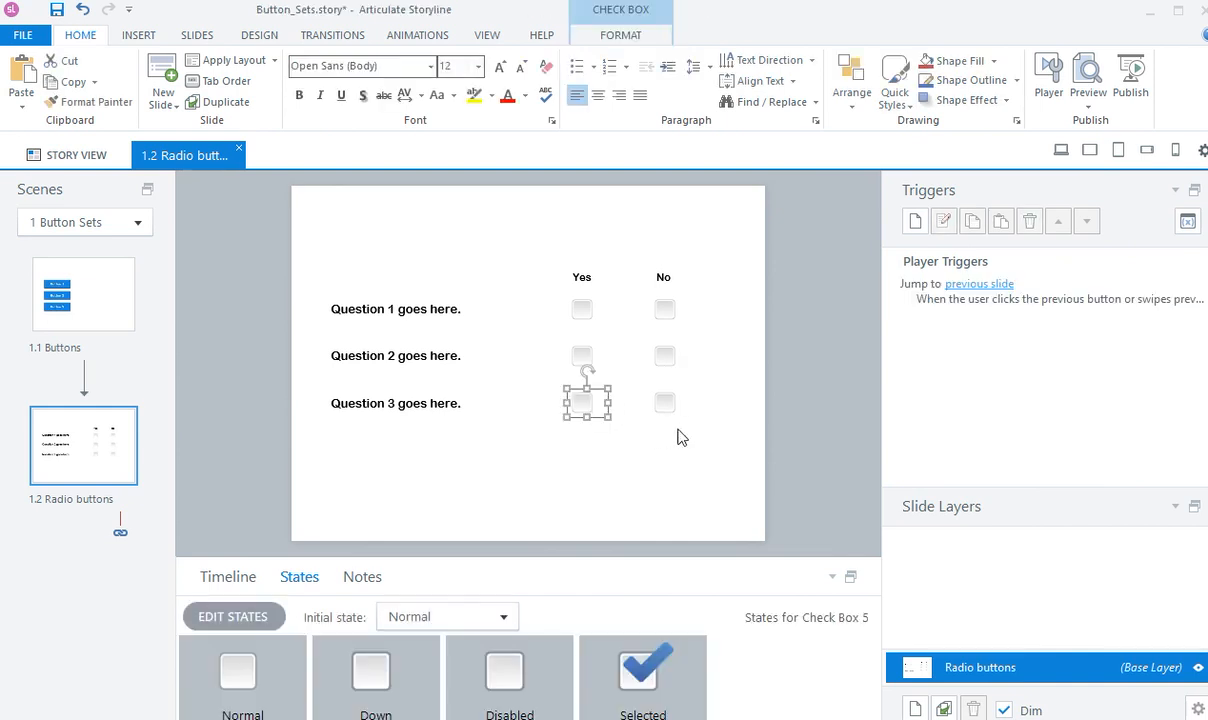
pyautogui.keyDown('shift'); pyautogui.click(688, 410); pyautogui.keyUp('shift')
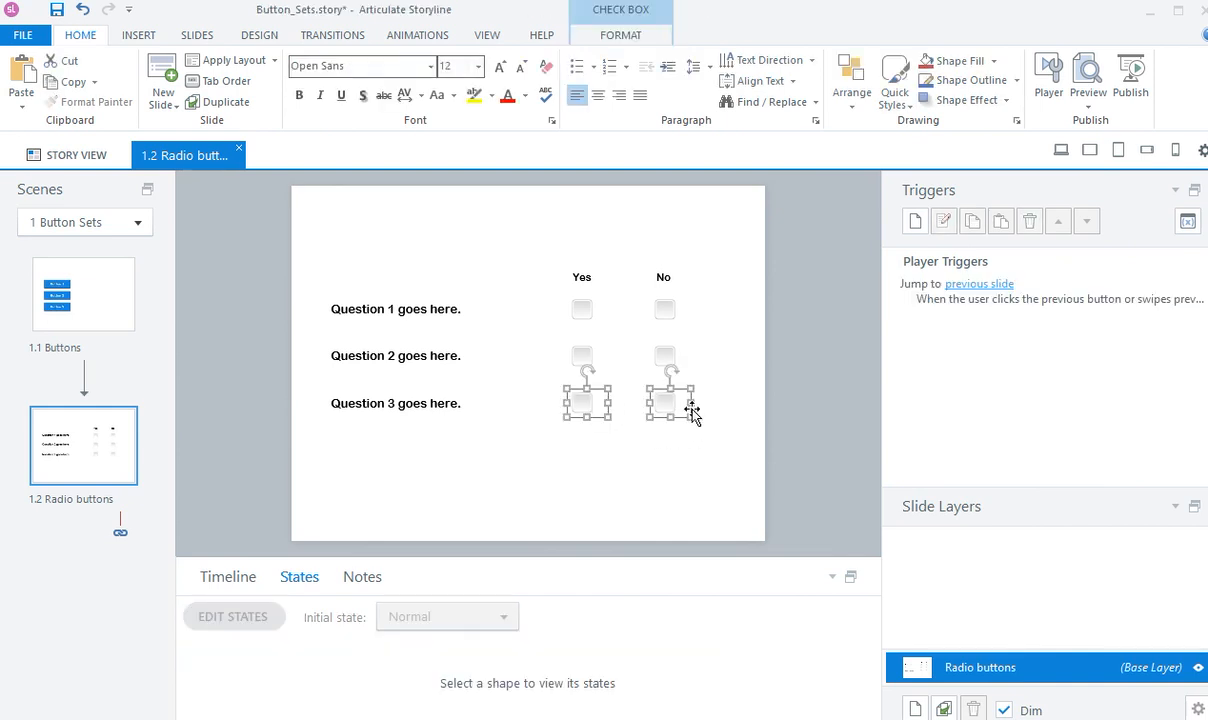
pyautogui.rightClick(693, 411)
pyautogui.moveTo(757, 516)
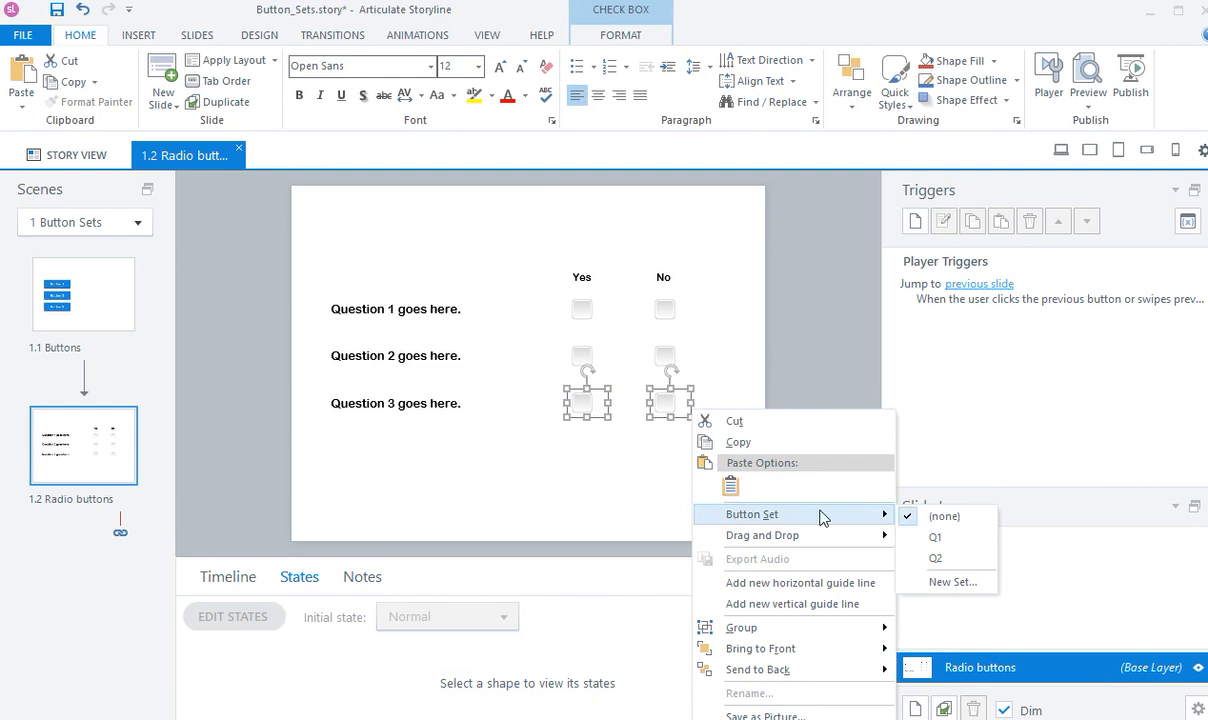
pyautogui.click(948, 581)
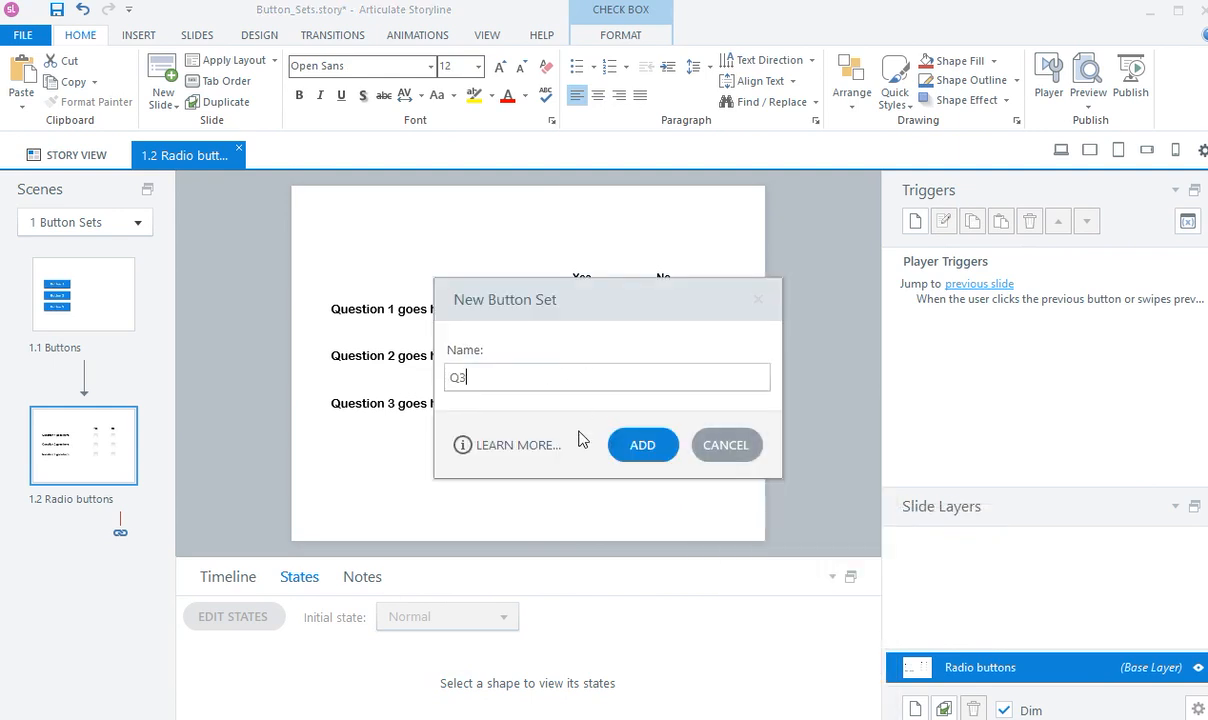
pyautogui.click(648, 447)
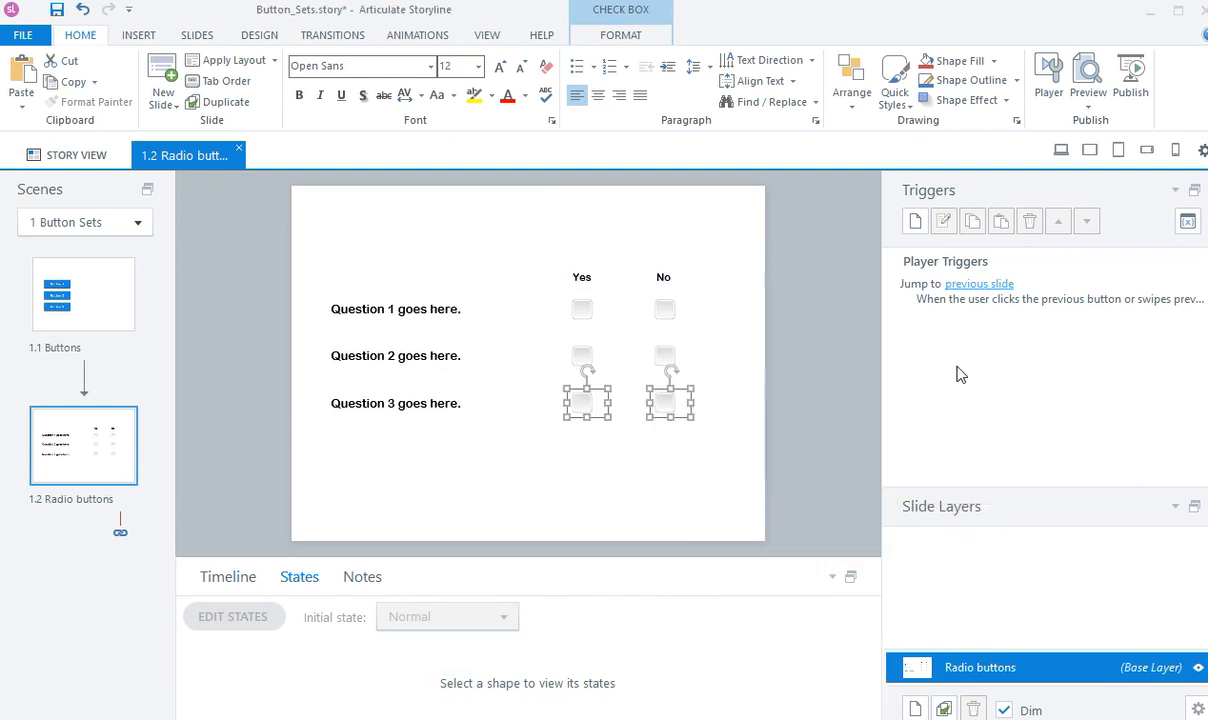
# Step: Preview the Radio buttons slide, test switching between Yes and No for each question, close the preview, and return to the Buttons slide
pyautogui.click(1060, 150)
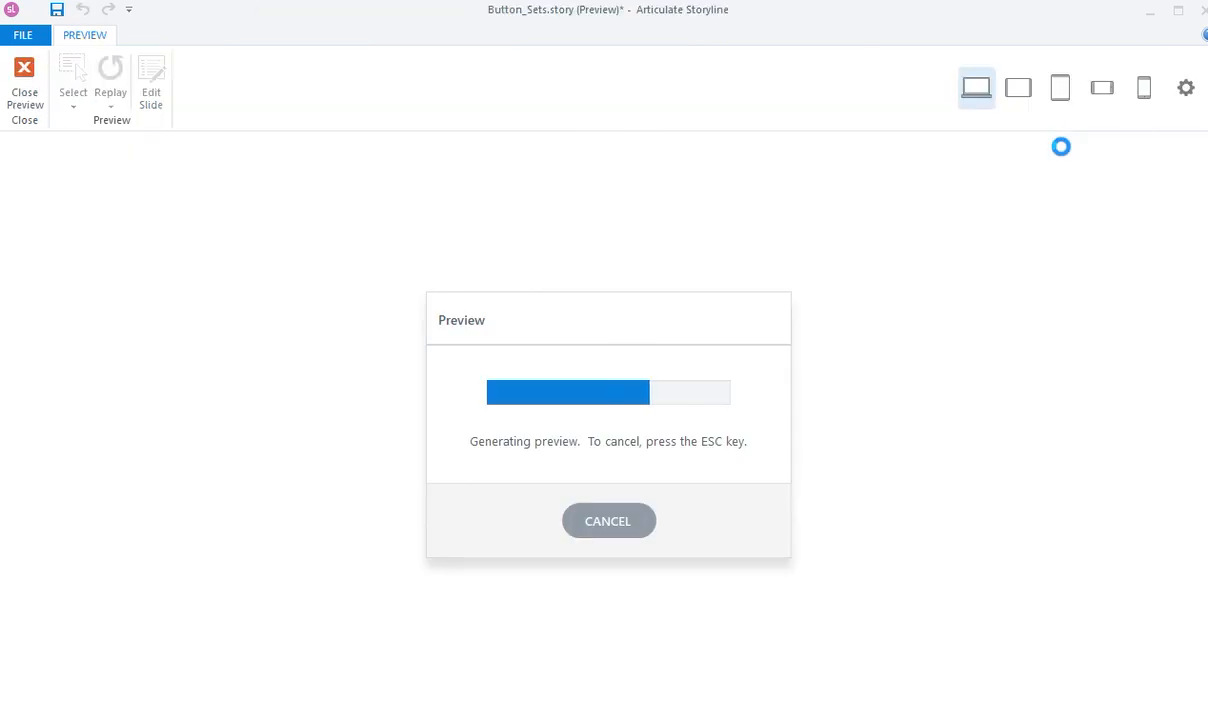
pyautogui.click(682, 356)
pyautogui.click(788, 360)
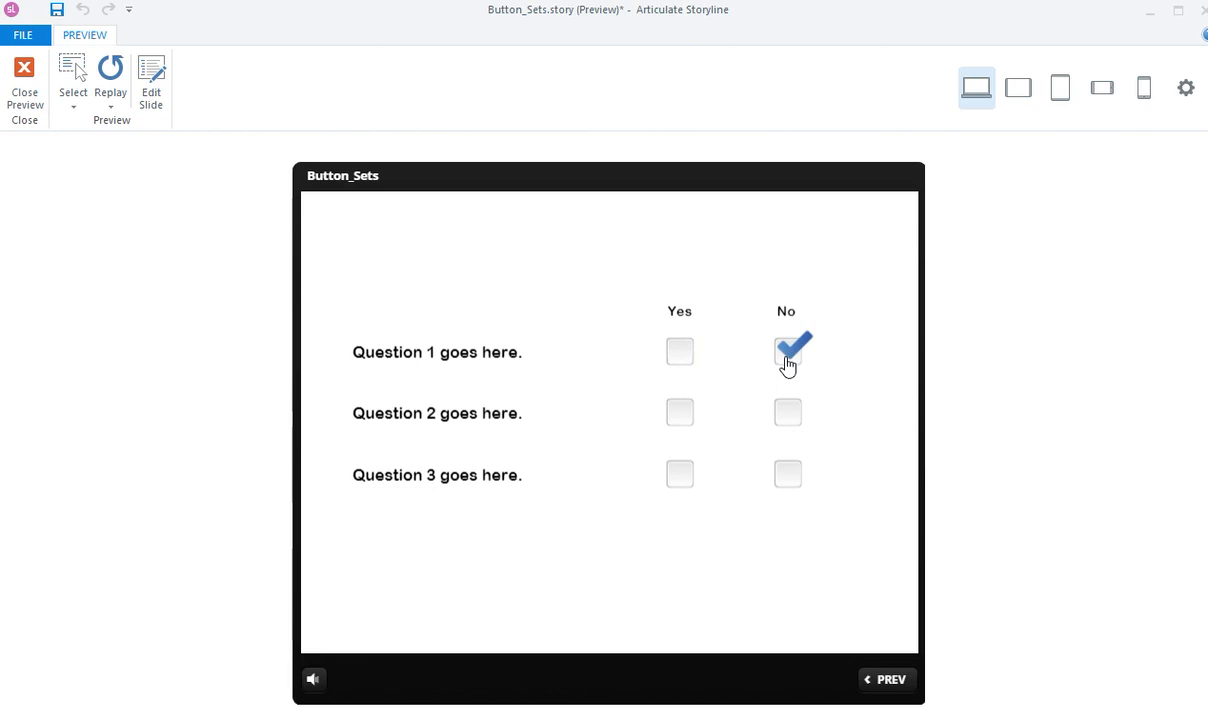
pyautogui.click(693, 362)
pyautogui.click(789, 355)
pyautogui.click(690, 359)
pyautogui.click(787, 410)
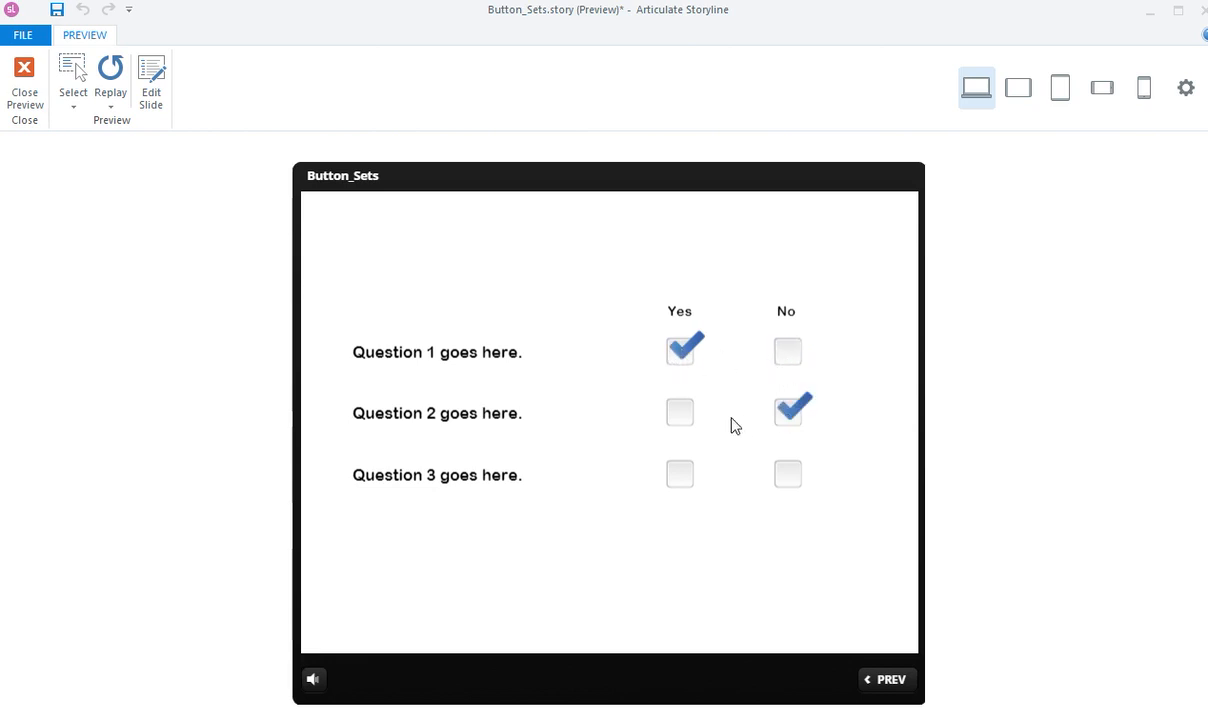
pyautogui.click(677, 417)
pyautogui.click(786, 474)
pyautogui.click(681, 484)
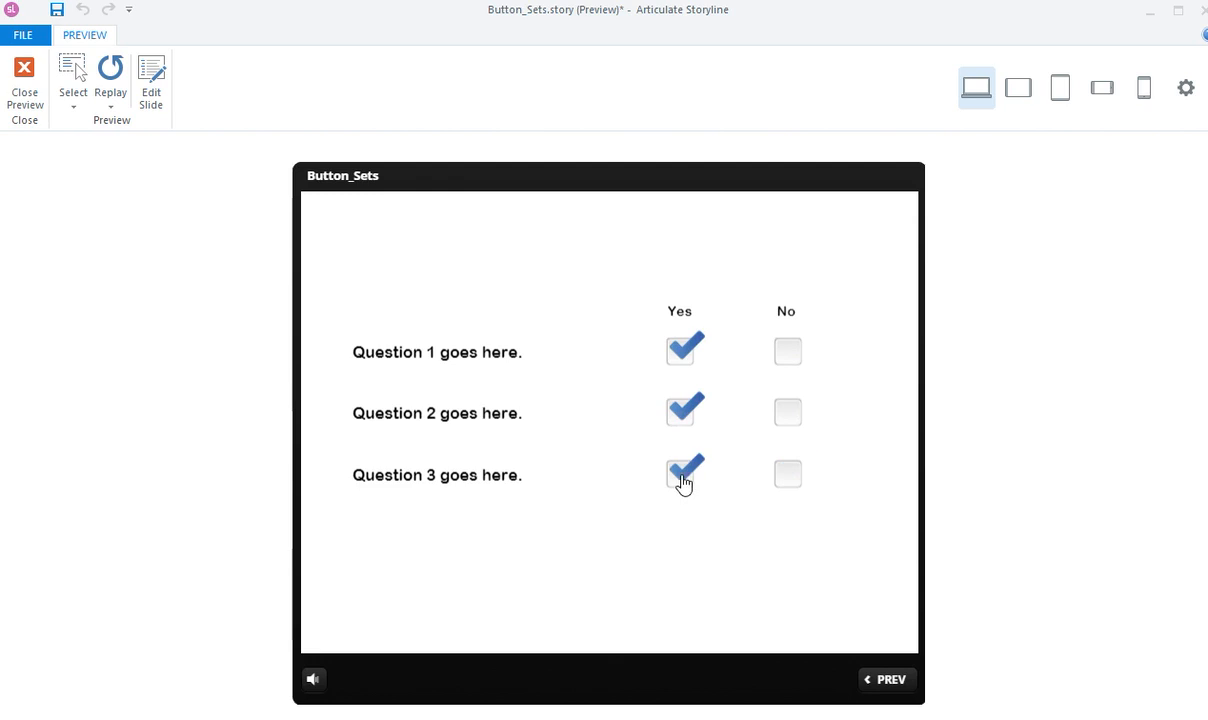
pyautogui.click(778, 422)
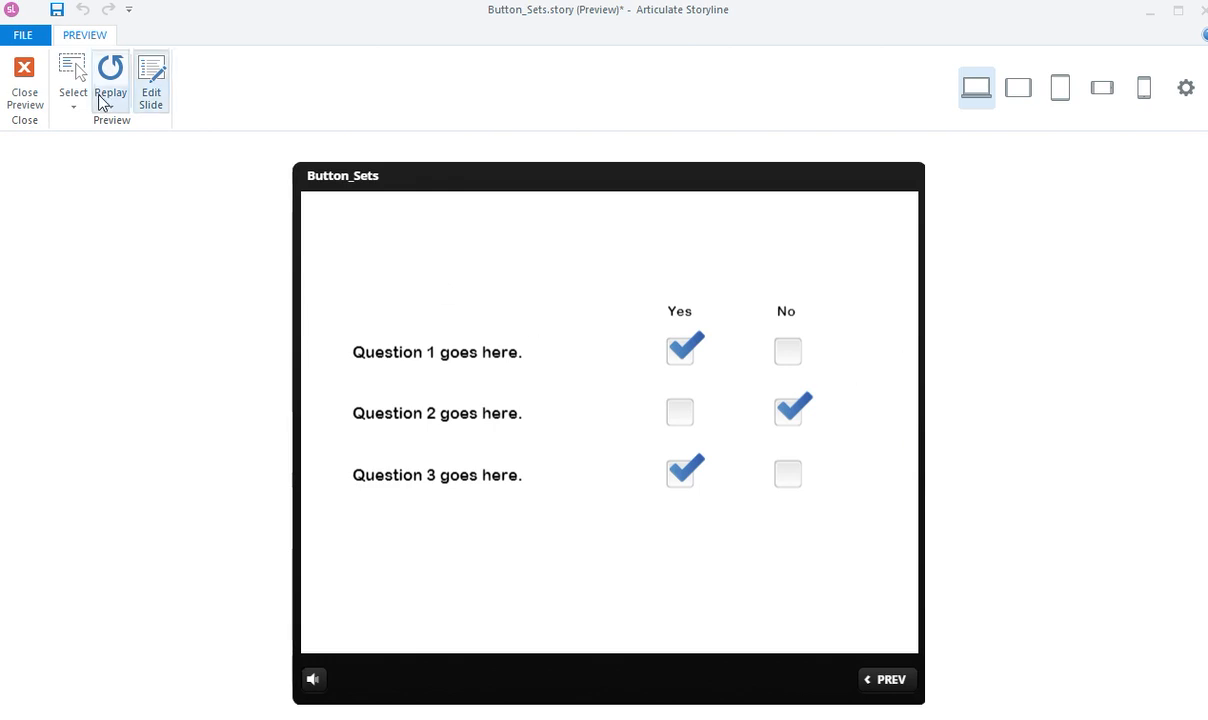
pyautogui.click(25, 88)
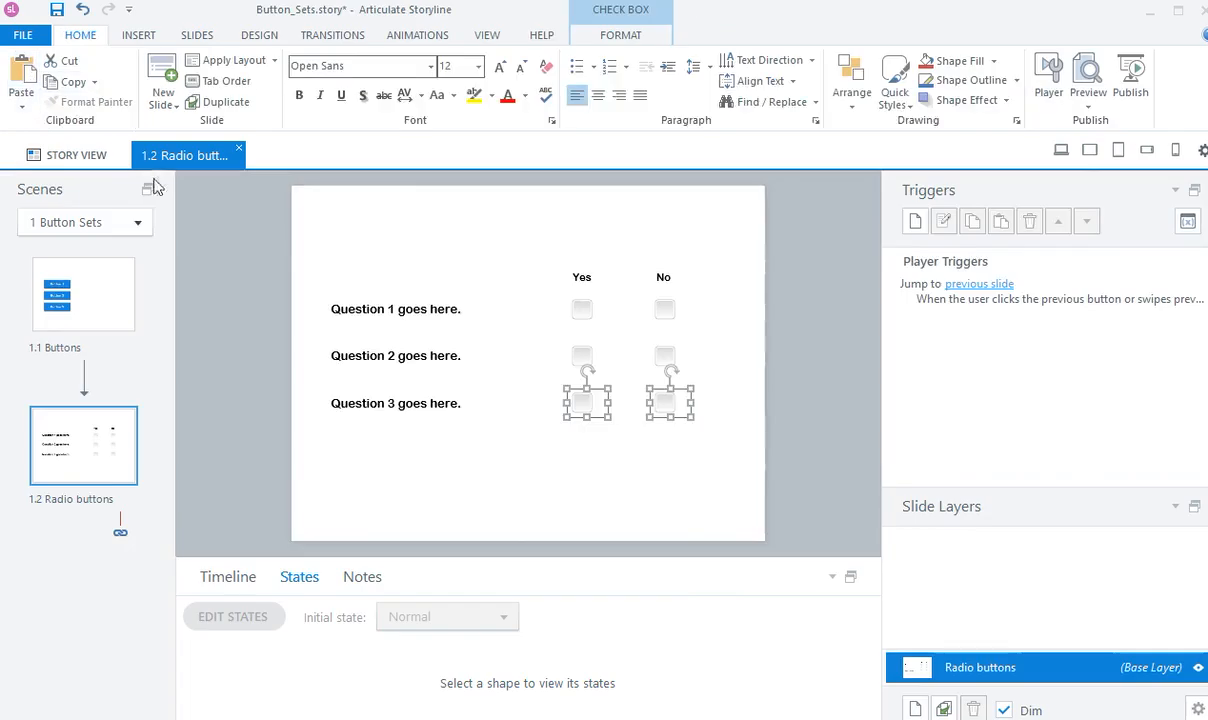
pyautogui.click(125, 300)
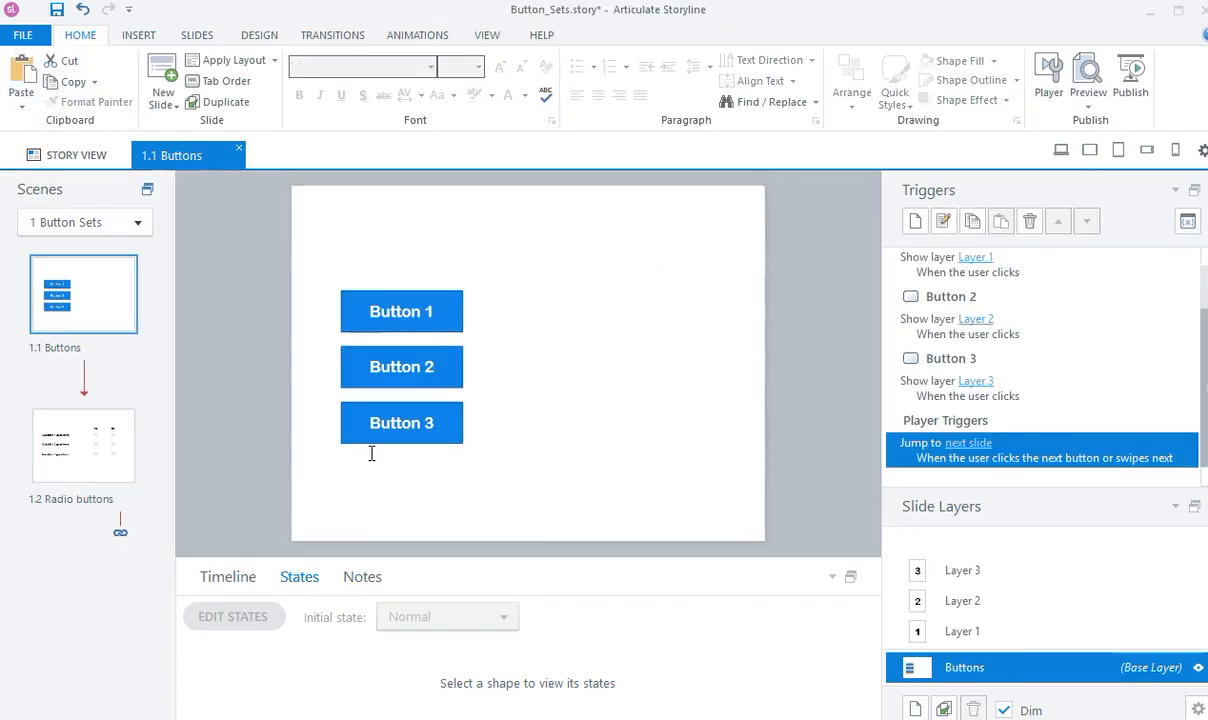